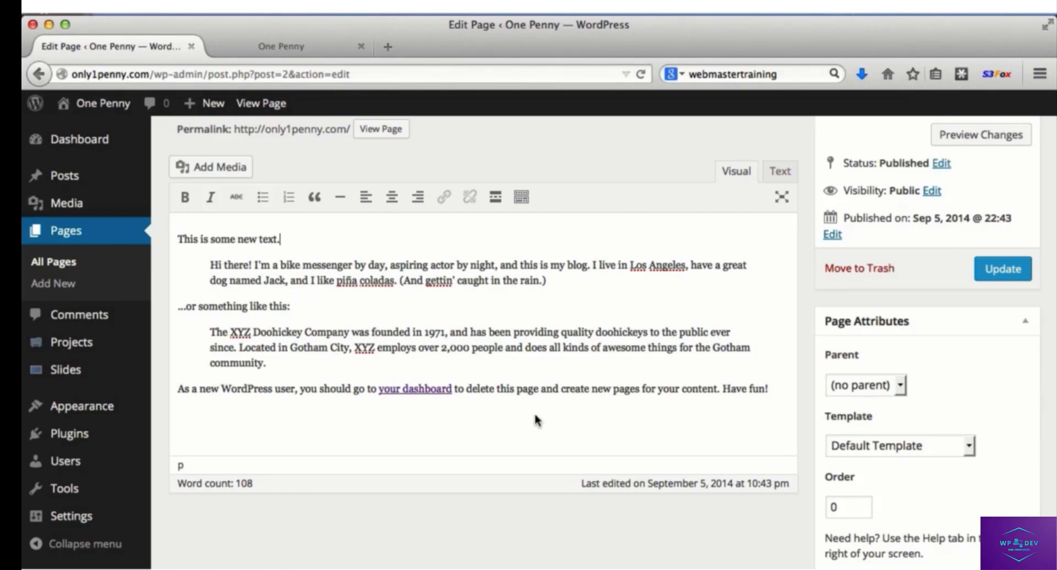
Step: Add the paragraph "This some more good text." at the end of the Sample Page content and update the page
{"action": "key", "text": "Return"}
{"action": "type", "text": "This i"}
{"action": "key", "text": "BackSpace"}
{"action": "type", "text": "some more good text."}
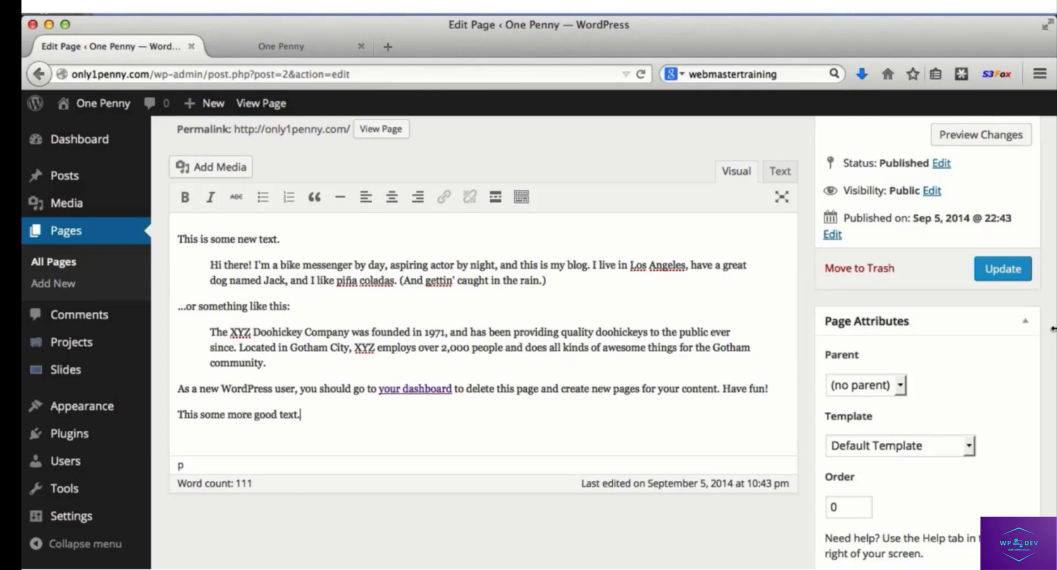
{"action": "left_click", "coordinate": [1003, 269]}
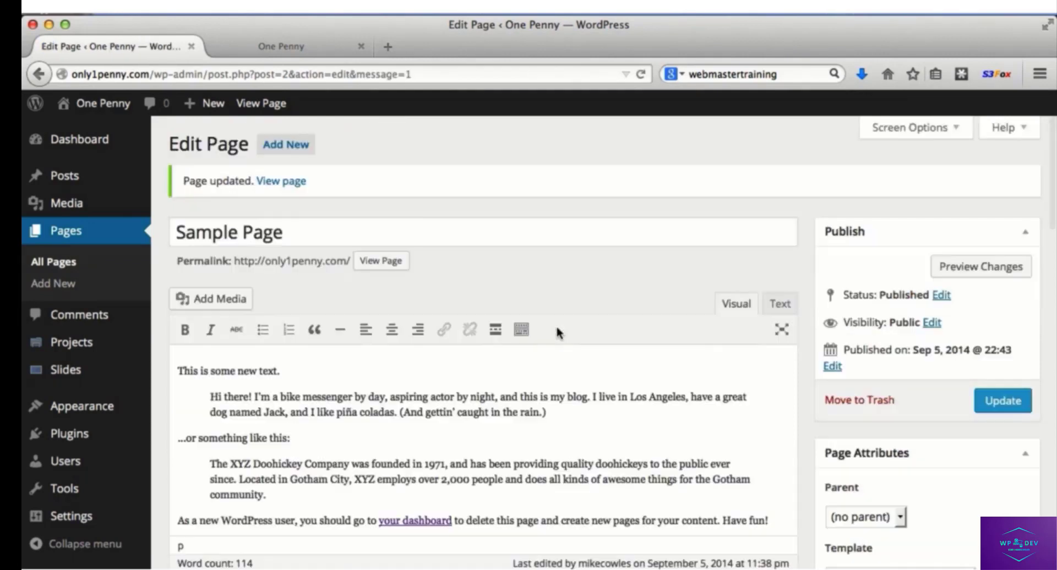
Step: View the published Sample Page and check its first and last paragraphs for the edited text
{"action": "left_click", "coordinate": [379, 262]}
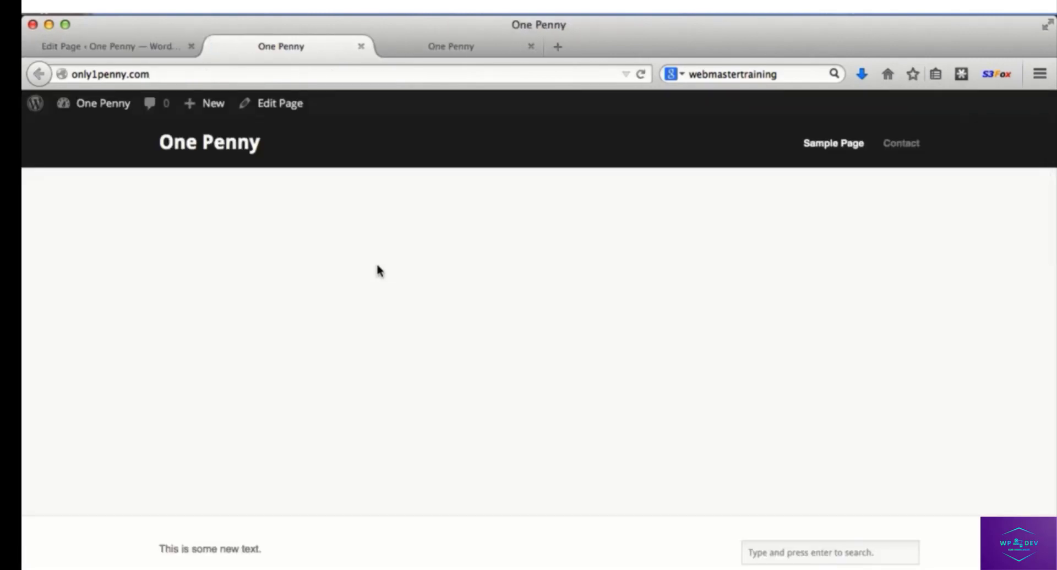
{"action": "scroll", "coordinate": [456, 416], "scroll_direction": "down", "scroll_amount": 5}
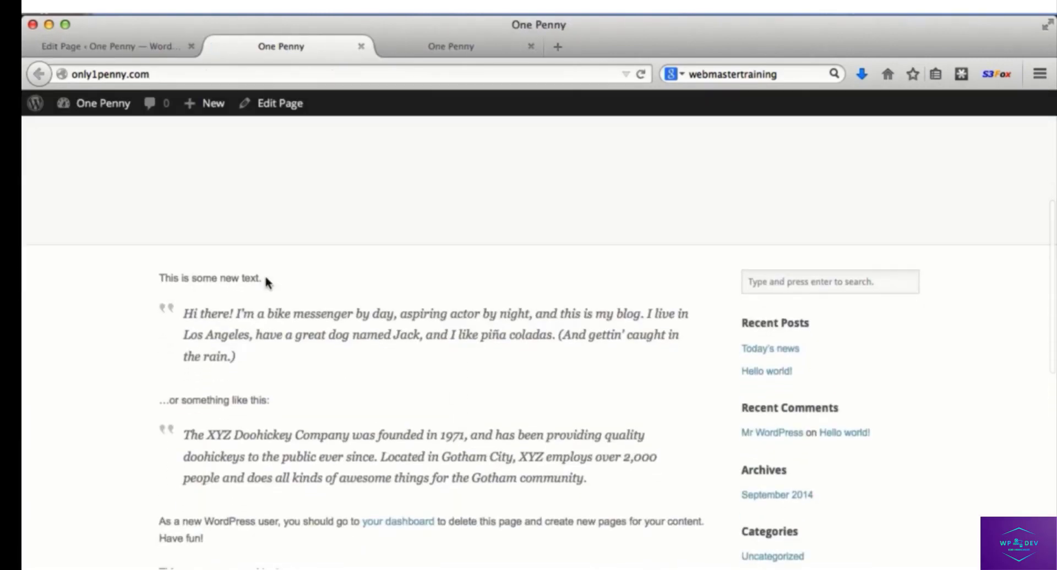
{"action": "scroll", "coordinate": [312, 412], "scroll_direction": "down", "scroll_amount": 4}
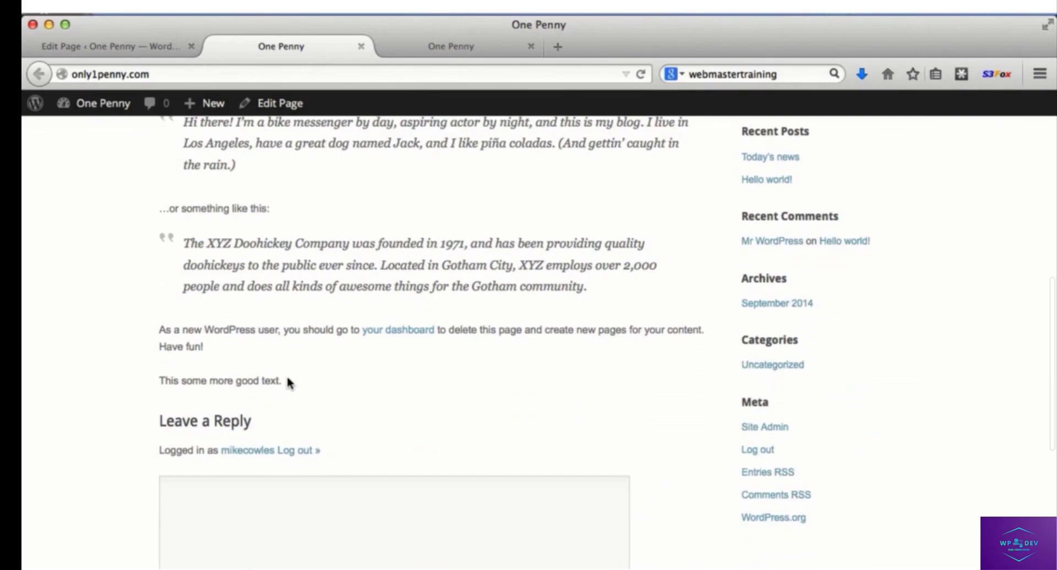
{"action": "left_click_drag", "start_coordinate": [287, 380], "coordinate": [159, 381]}
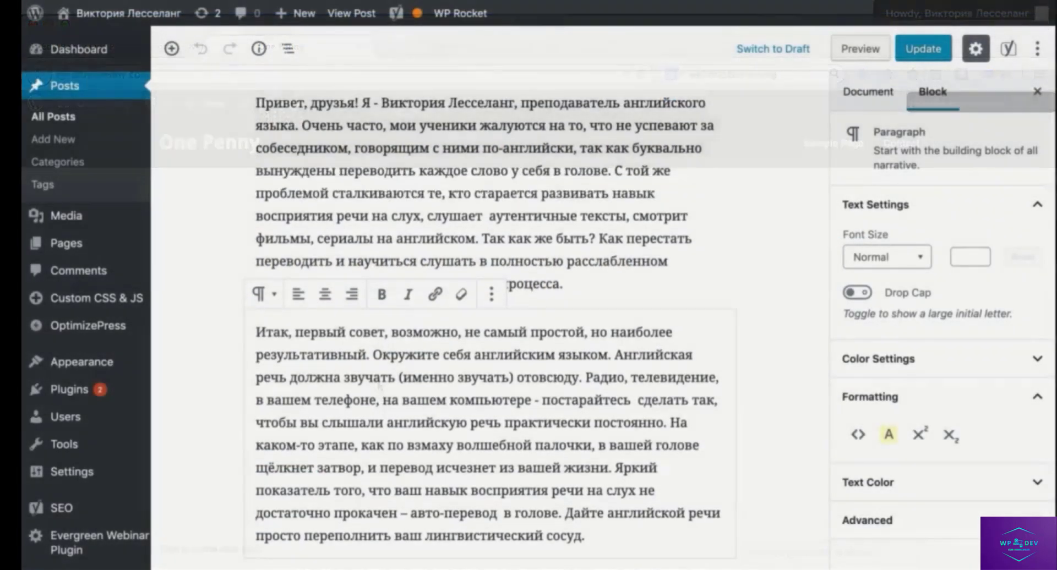
Step: Select the whole paragraph beginning "Второй совет" in the post and align it left
{"action": "scroll", "coordinate": [490, 317], "scroll_direction": "up", "scroll_amount": 4}
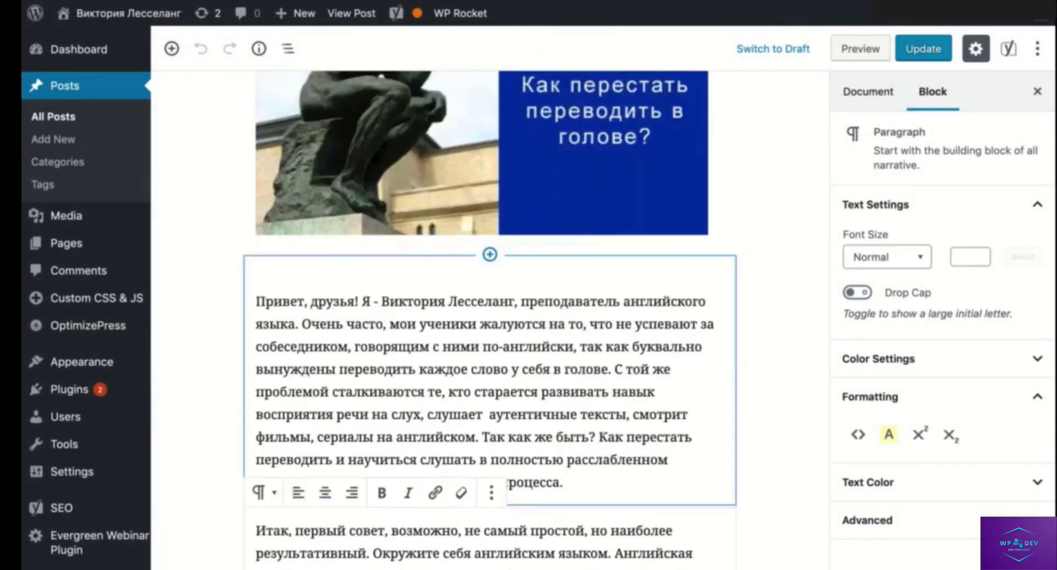
{"action": "scroll", "coordinate": [490, 316], "scroll_direction": "down", "scroll_amount": 3}
{"action": "scroll", "coordinate": [342, 330], "scroll_direction": "down", "scroll_amount": 6}
{"action": "left_click", "coordinate": [343, 330]}
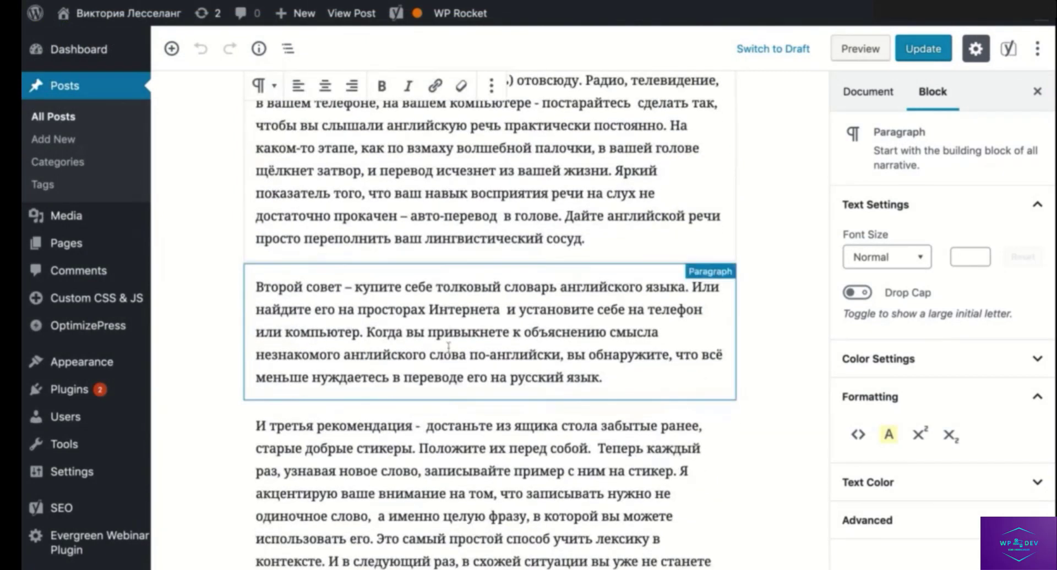
{"action": "left_click", "coordinate": [397, 355]}
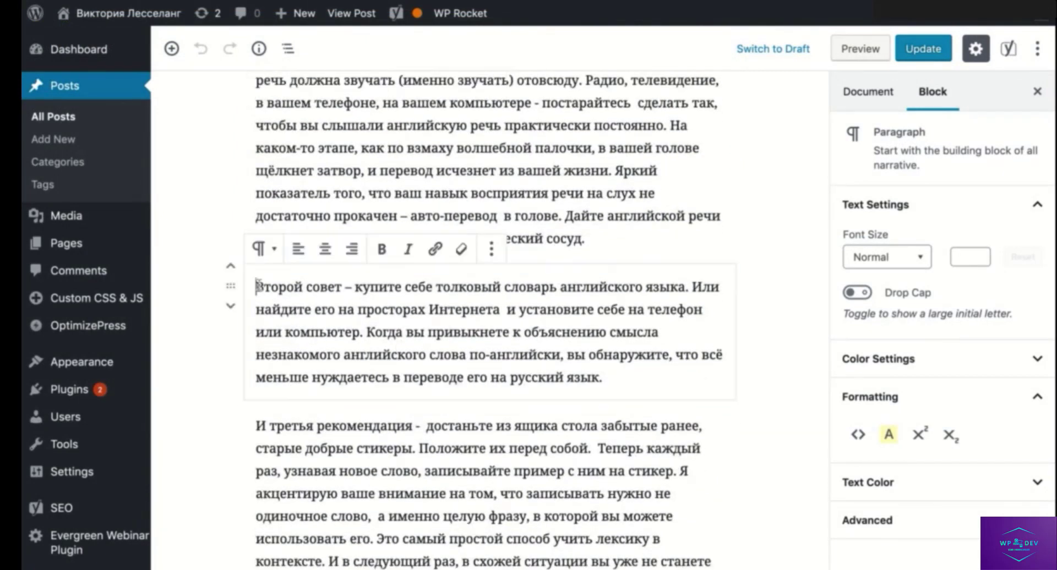
{"action": "left_click_drag", "start_coordinate": [256, 287], "coordinate": [603, 377]}
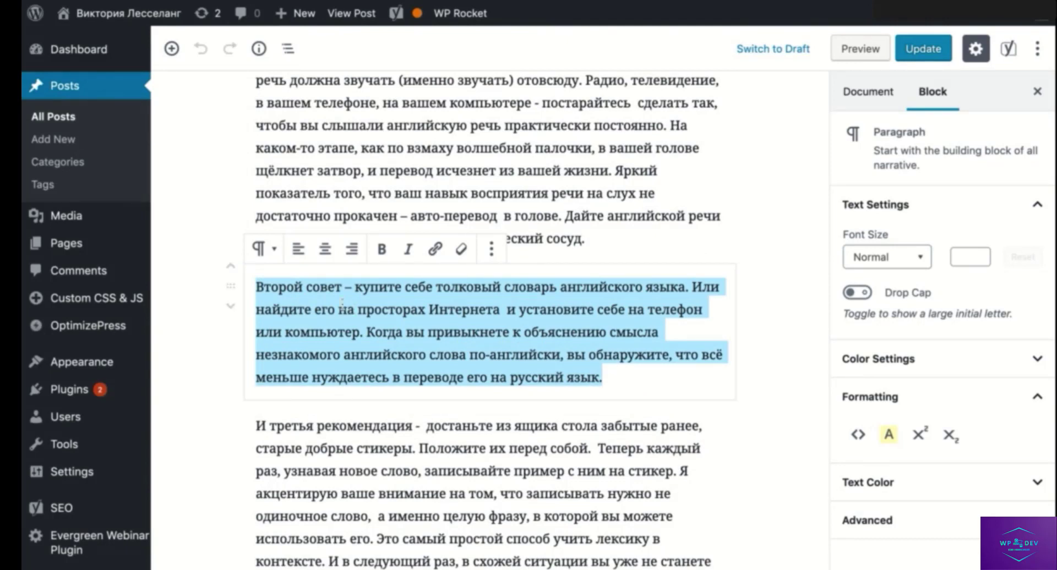
{"action": "left_click", "coordinate": [299, 249]}
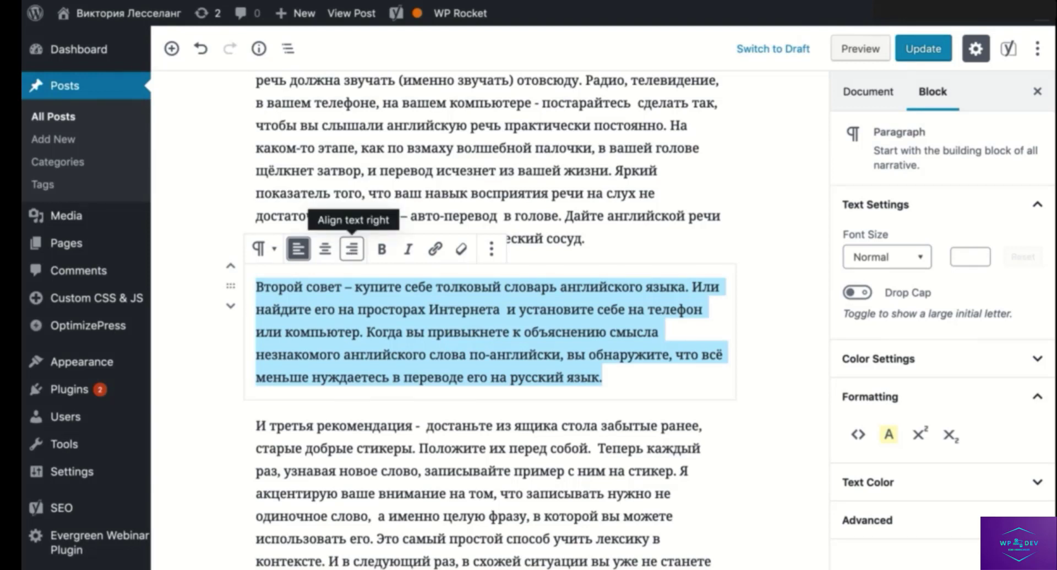
Step: Try right and centre alignment on the "Второй совет" paragraph, ending back on left alignment
{"action": "left_click", "coordinate": [351, 249]}
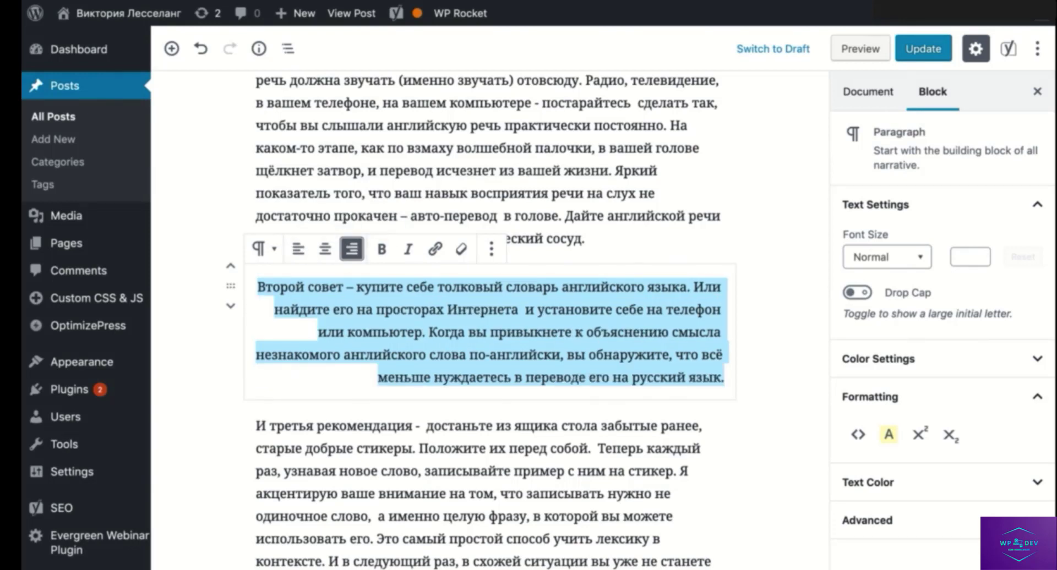
{"action": "left_click", "coordinate": [325, 250]}
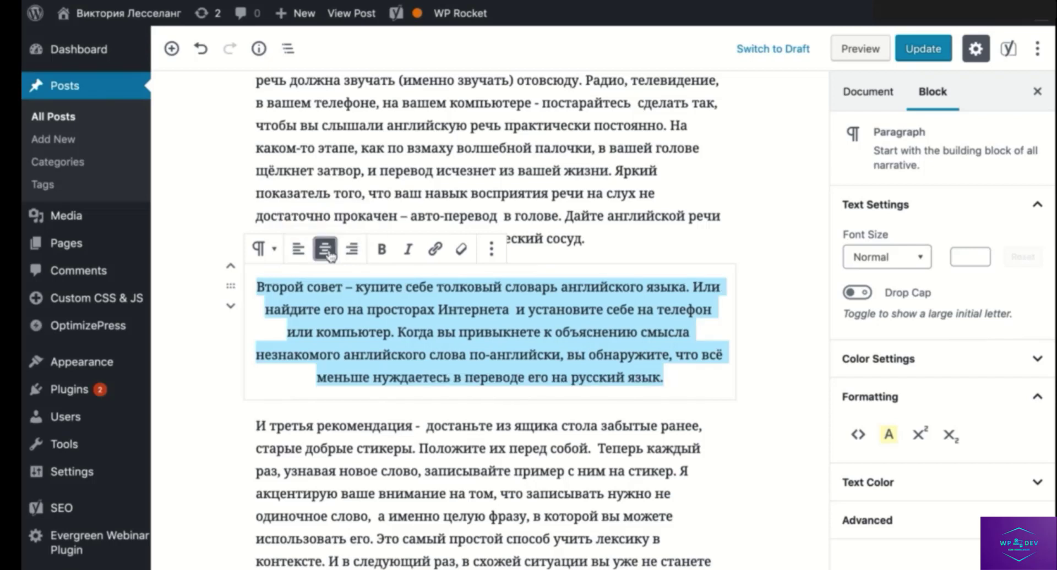
{"action": "left_click", "coordinate": [302, 254]}
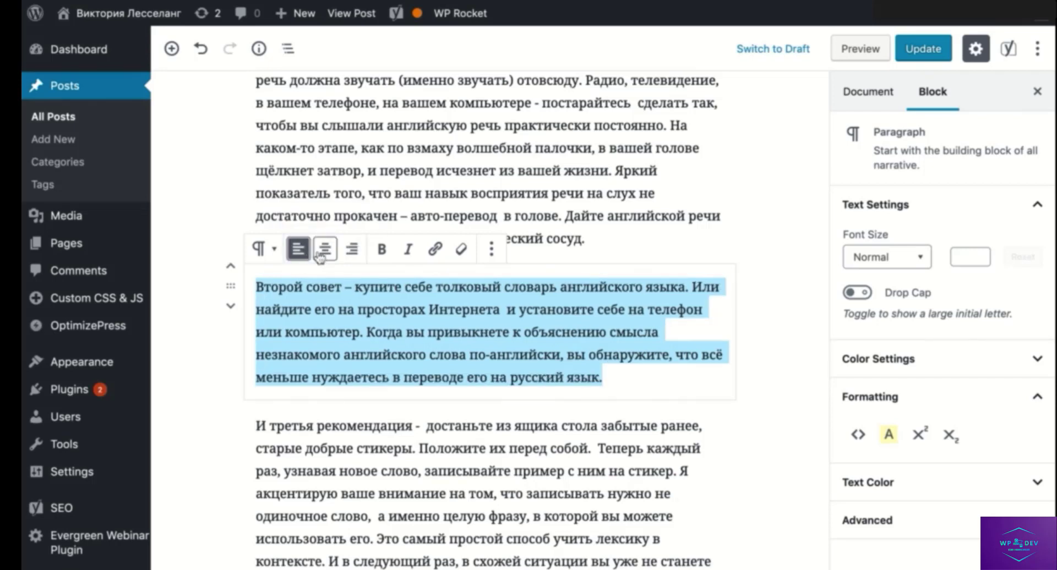
{"action": "left_click", "coordinate": [349, 254]}
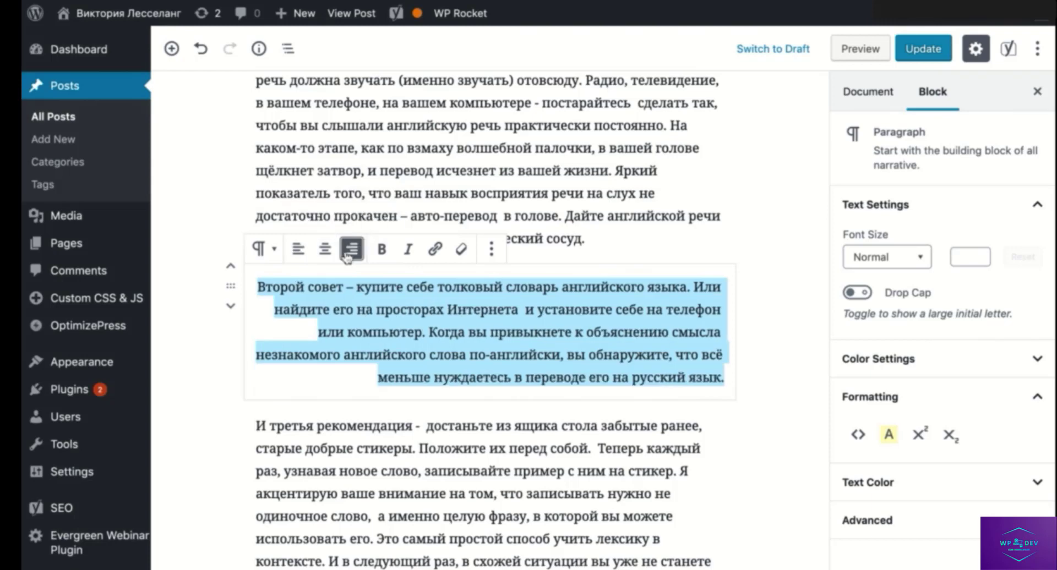
{"action": "left_click", "coordinate": [299, 252]}
Step: Select the paragraph beginning "И третья рекомендация", try centre and right alignment on it, and finish with left alignment
{"action": "scroll", "coordinate": [402, 373], "scroll_direction": "down", "scroll_amount": 3}
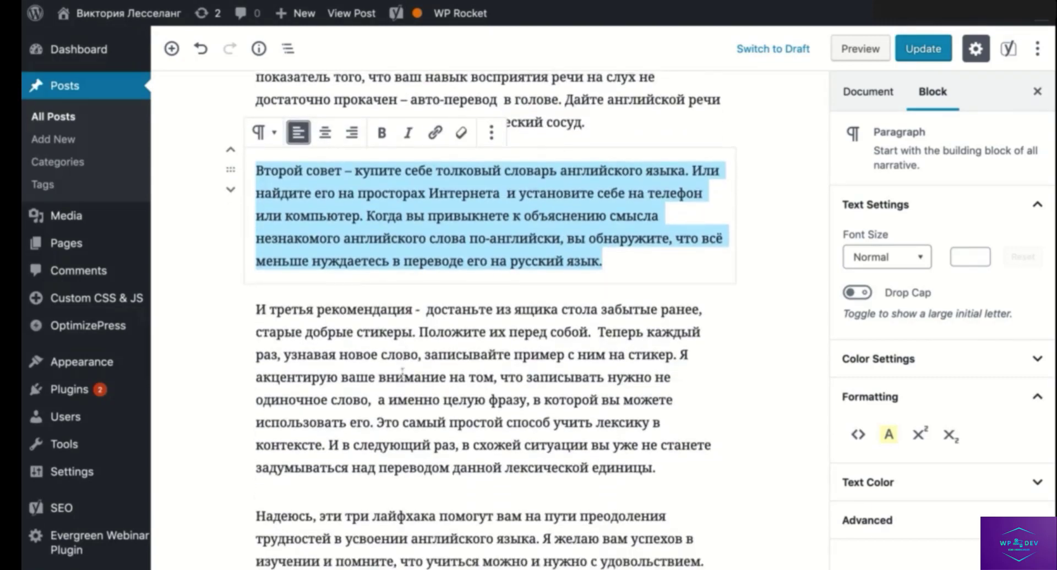
{"action": "left_click", "coordinate": [260, 290]}
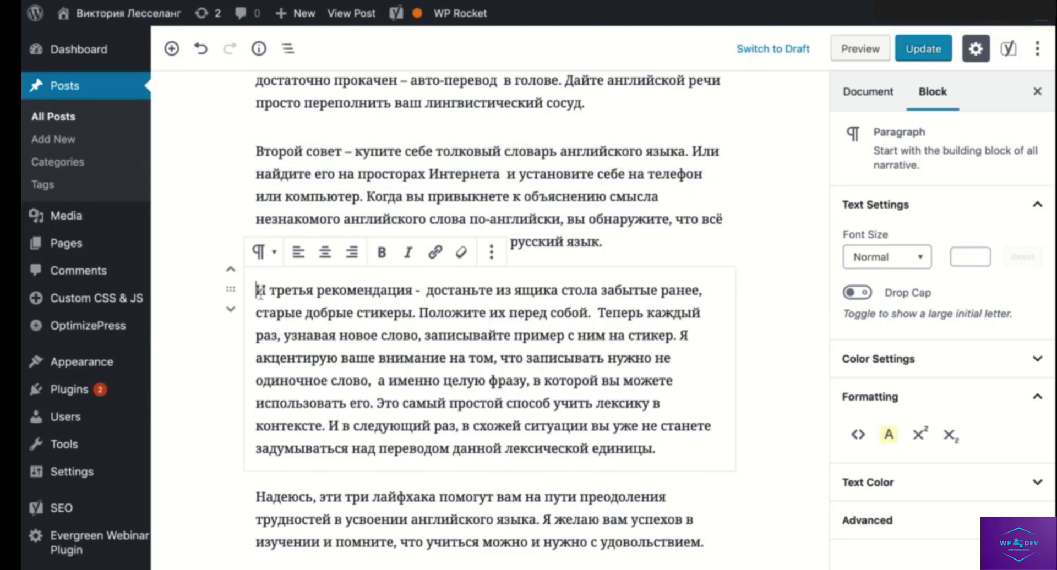
{"action": "key", "text": "shift+Down"}
{"action": "key", "text": "shift+Down"}
{"action": "key", "text": "shift+Down"}
{"action": "key", "text": "shift+Down"}
{"action": "key", "text": "shift+Down"}
{"action": "key", "text": "shift+Down"}
{"action": "key", "text": "shift+Down"}
{"action": "key", "text": "shift+Down"}
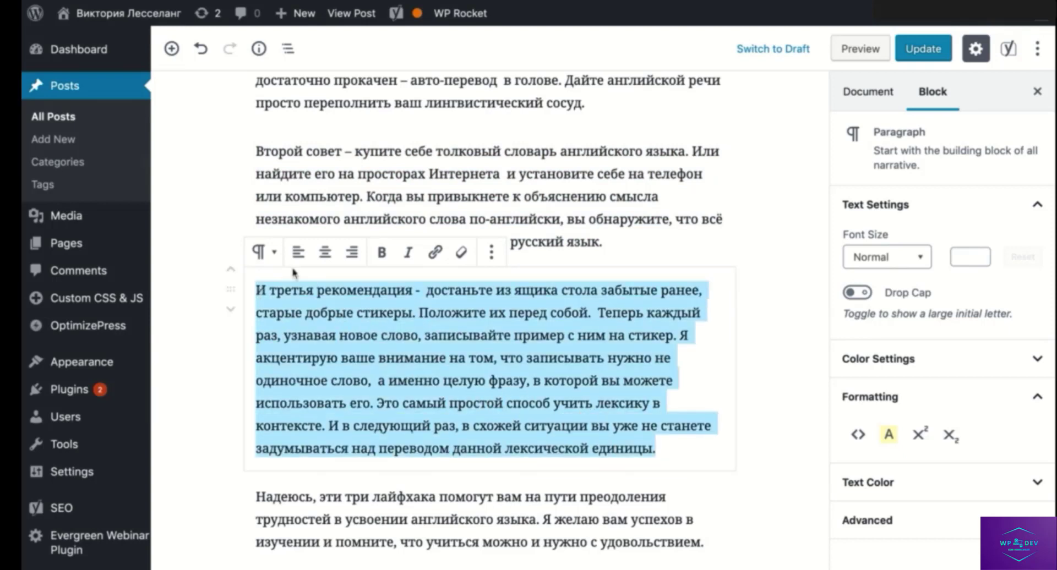
{"action": "left_click", "coordinate": [333, 255]}
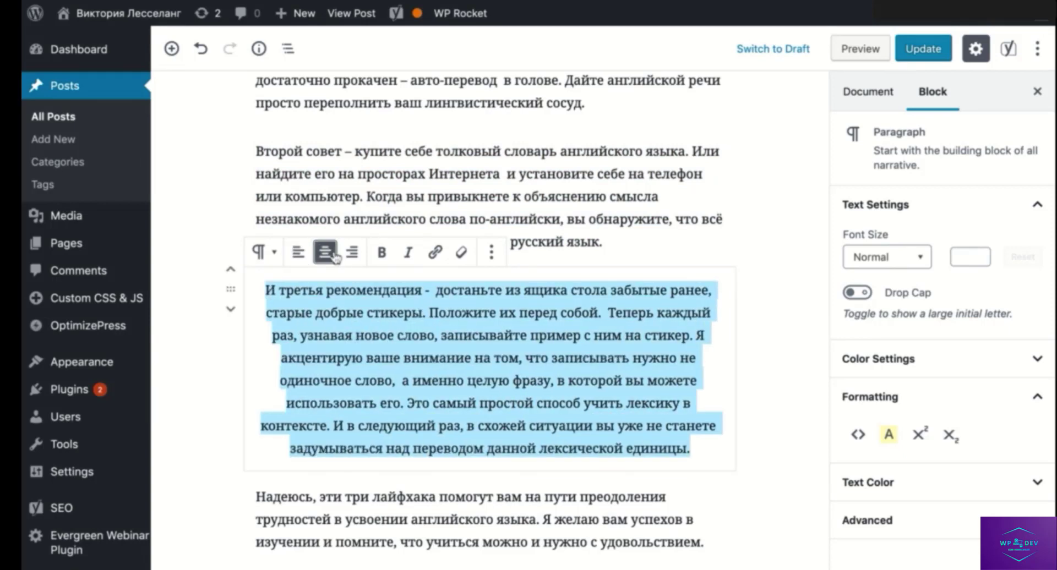
{"action": "left_click", "coordinate": [350, 258]}
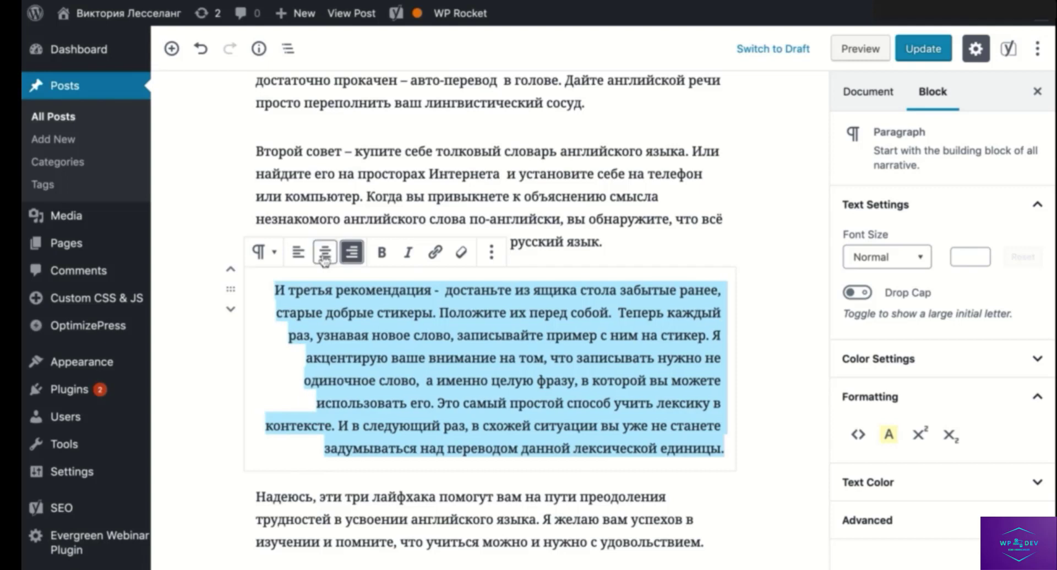
{"action": "left_click", "coordinate": [325, 254]}
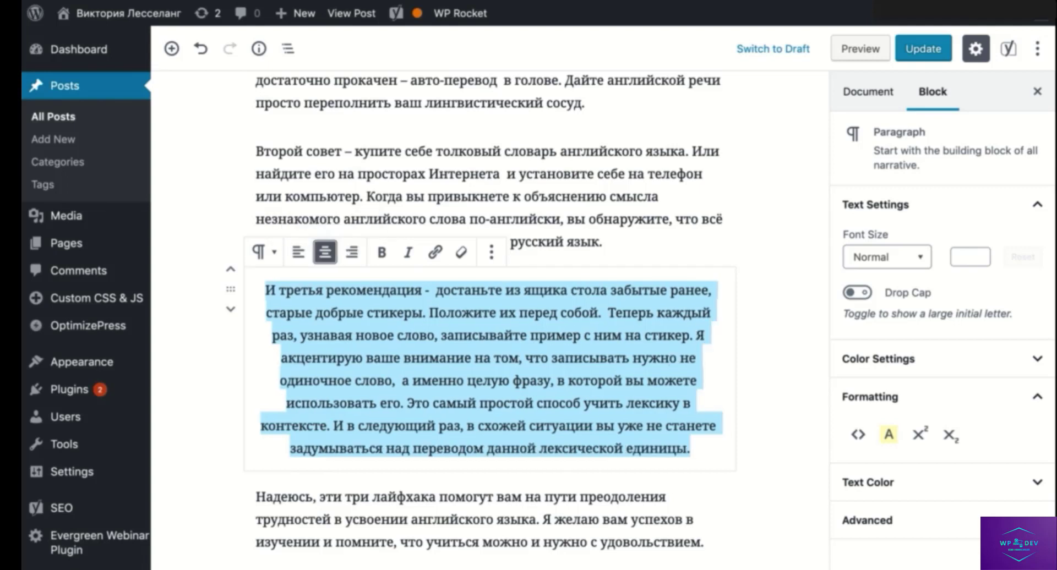
{"action": "left_click", "coordinate": [301, 257]}
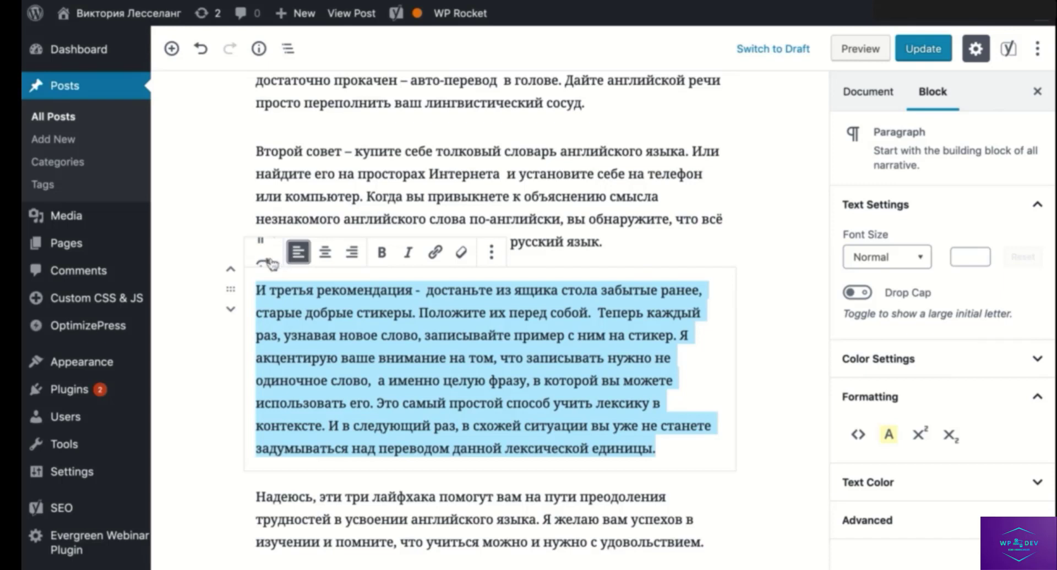
Step: Look over the additional block options for the "И третья рекомендация" paragraph
{"action": "left_click", "coordinate": [492, 253]}
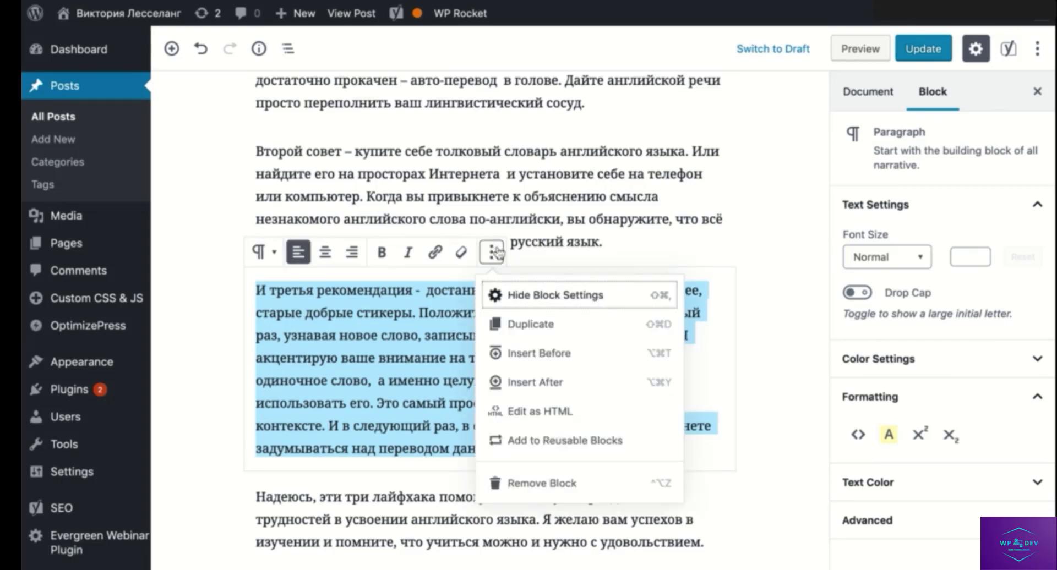
{"action": "scroll", "coordinate": [502, 377], "scroll_direction": "down", "scroll_amount": 2}
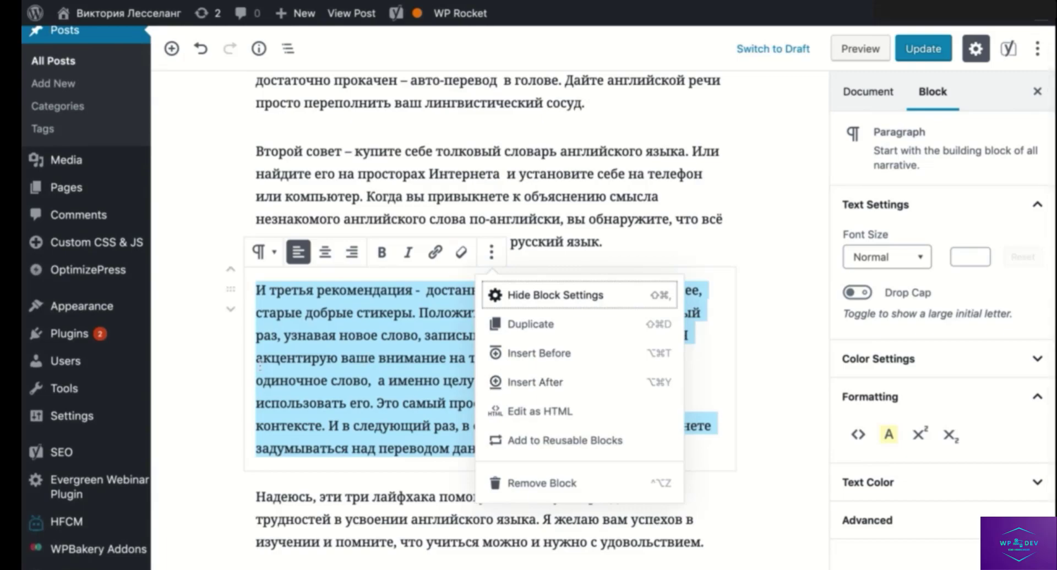
{"action": "left_click", "coordinate": [222, 336]}
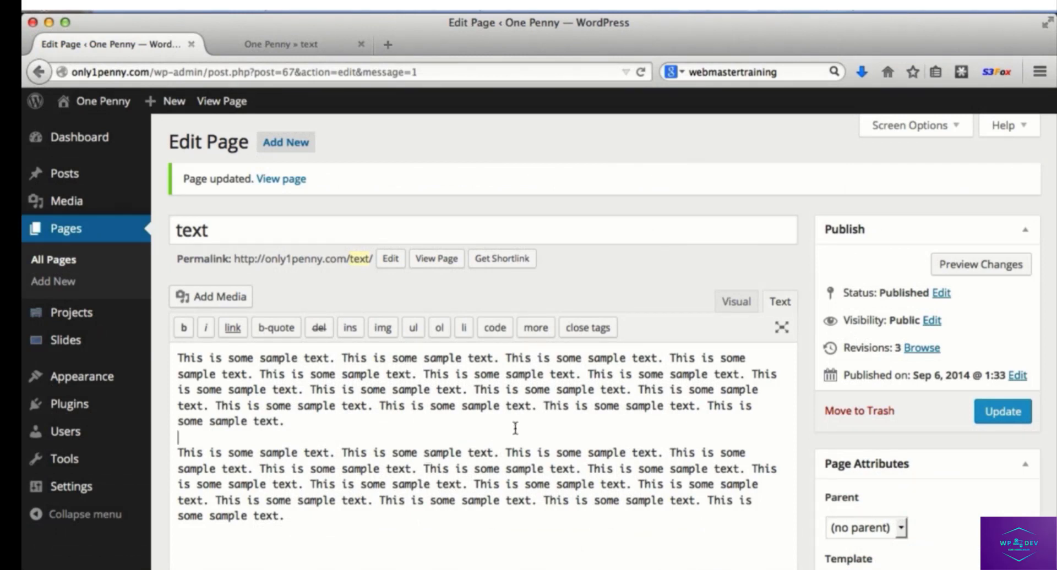
Step: Update the page titled "text" and view its published version in place of the old preview
{"action": "left_click", "coordinate": [994, 416]}
{"action": "left_click", "coordinate": [361, 44]}
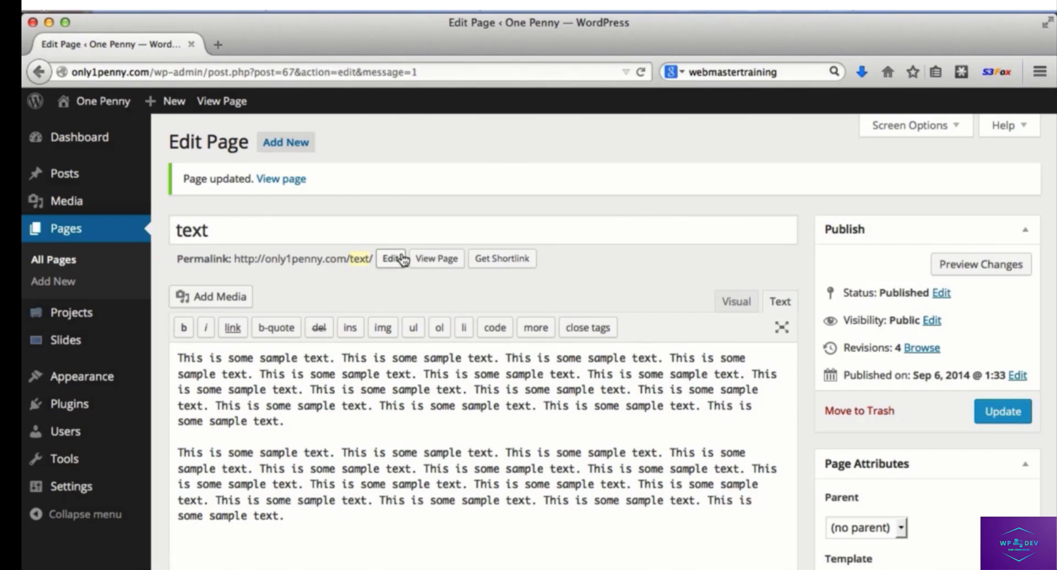
{"action": "left_click", "coordinate": [437, 259]}
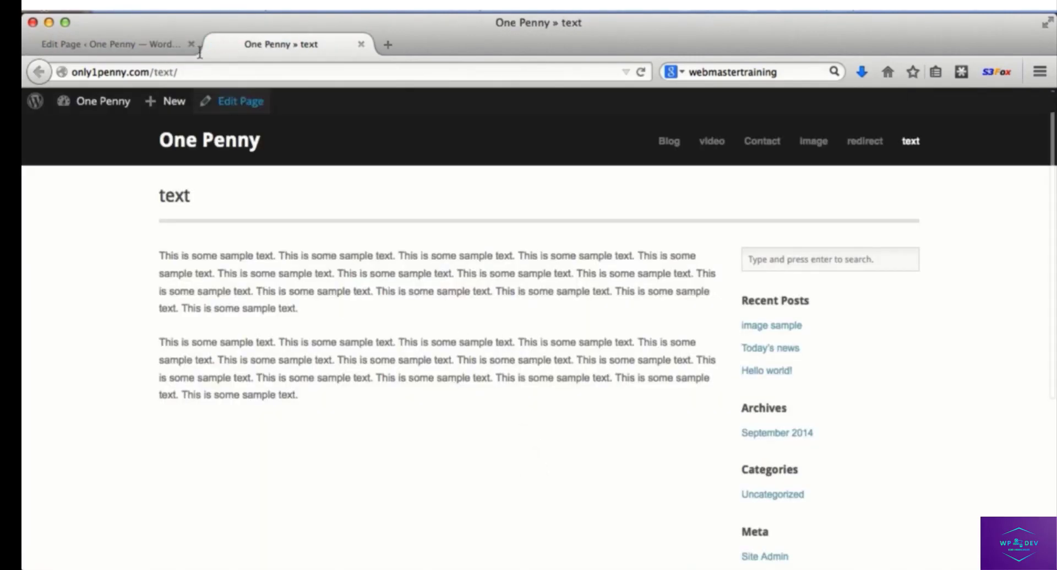
Step: Return to the page editor, add the paragraph "Here's some more content." below the sample text, and update the page
{"action": "left_click", "coordinate": [128, 47]}
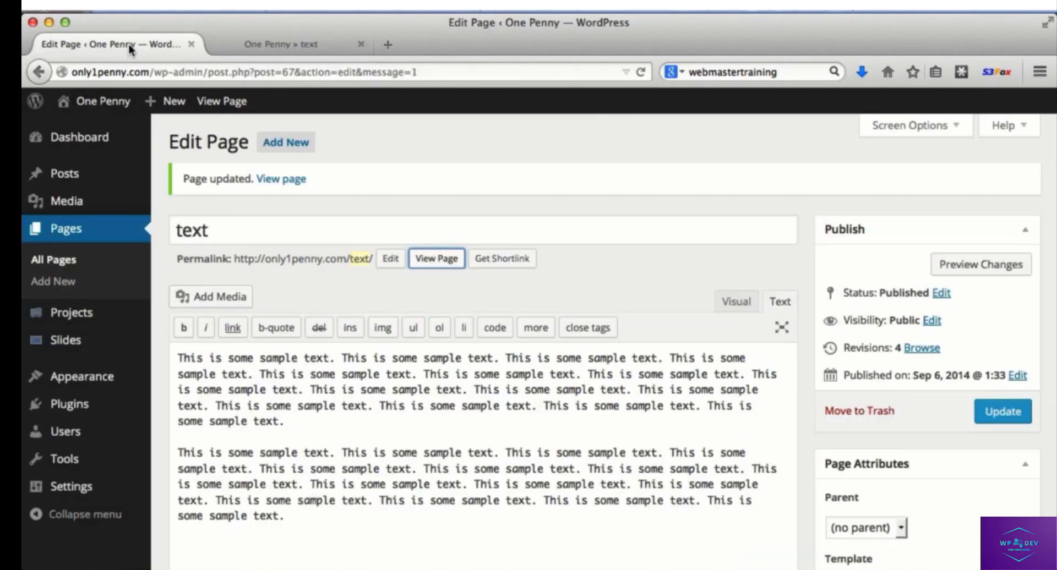
{"action": "left_click", "coordinate": [303, 520]}
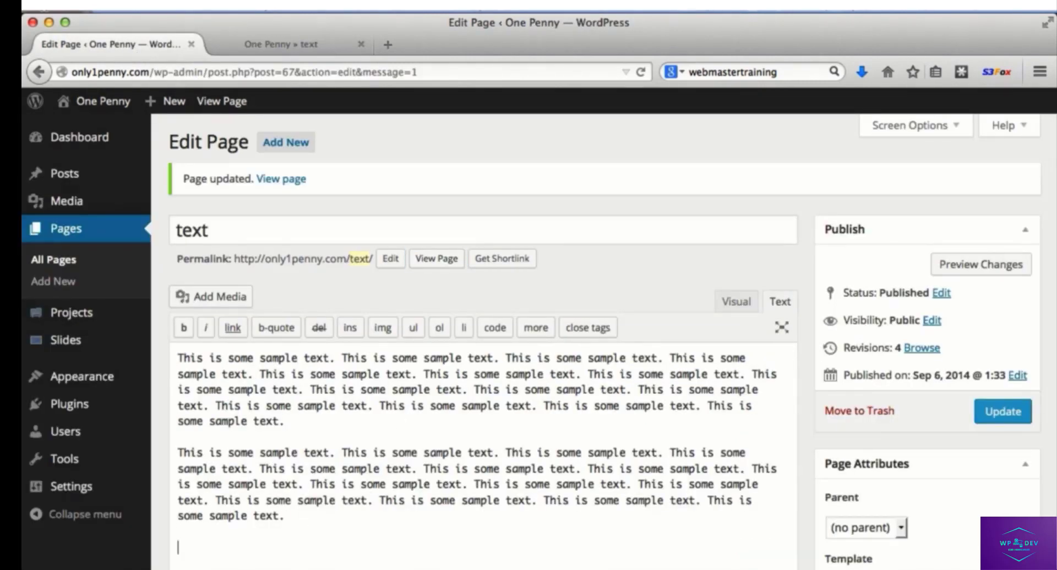
{"action": "type", "text": "Here's some co"}
{"action": "key", "text": "BackSpace"}
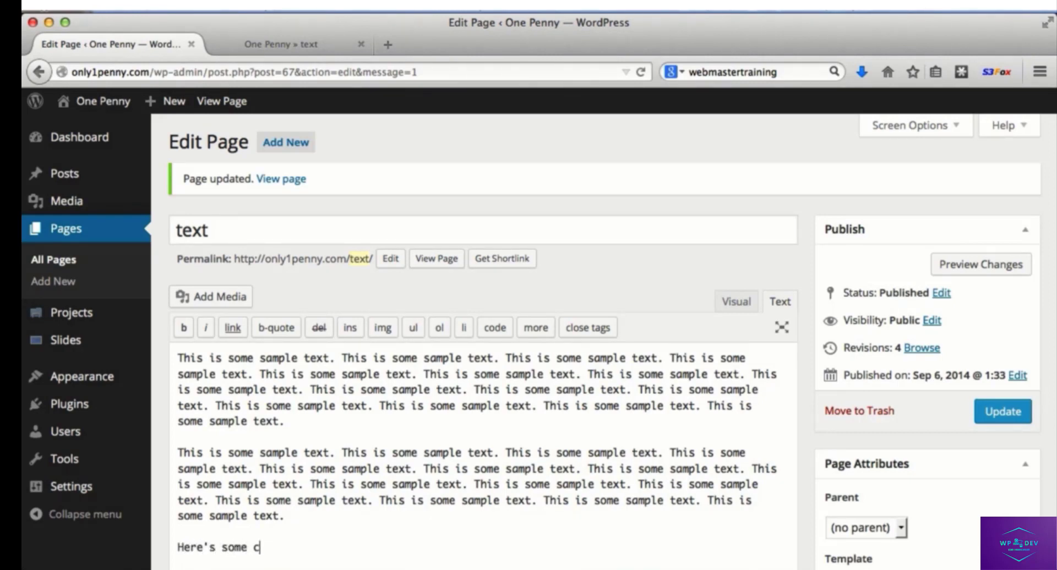
{"action": "key", "text": "BackSpace"}
{"action": "type", "text": "more content."}
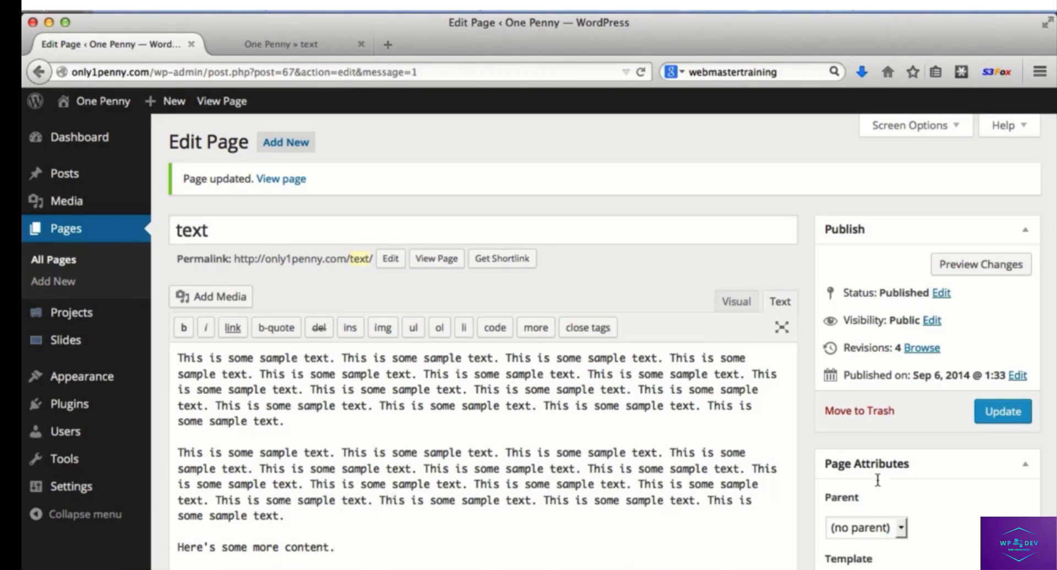
{"action": "left_click", "coordinate": [999, 412]}
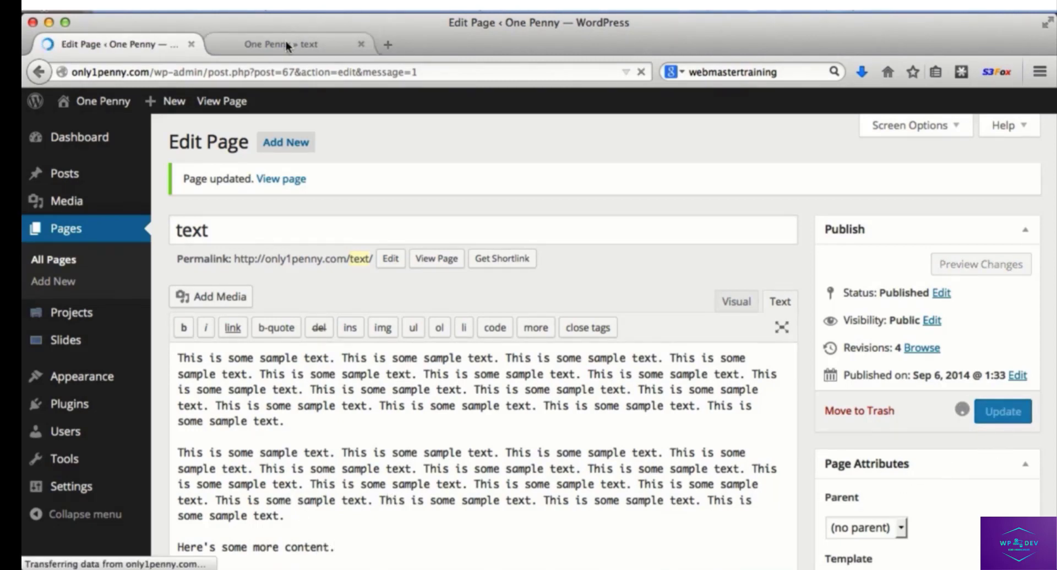
Step: Reload the published "text" page to check the added paragraph
{"action": "left_click", "coordinate": [283, 43]}
{"action": "left_click", "coordinate": [640, 71]}
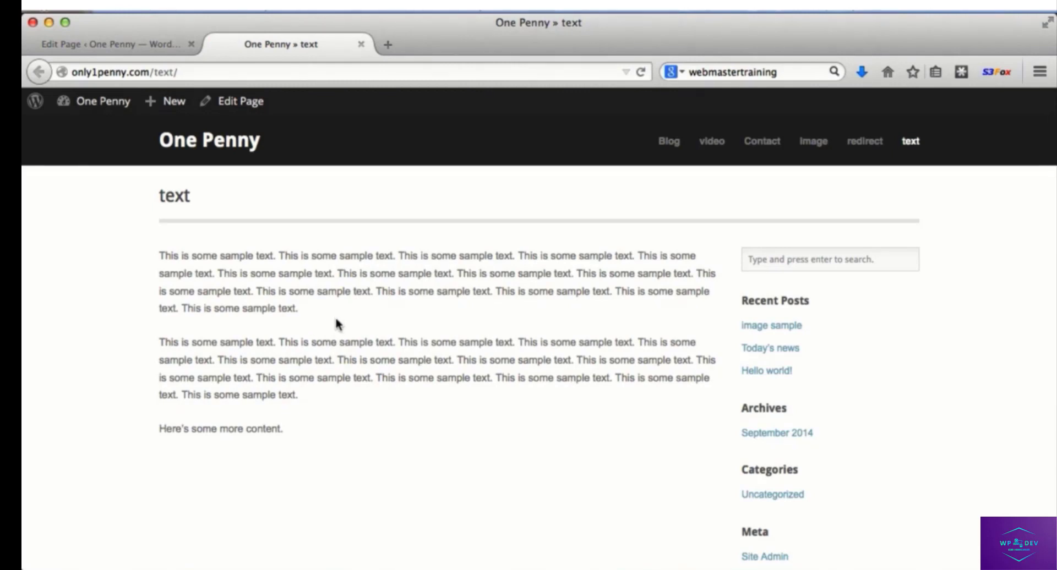
Step: Return to the page editor, open the plugin installer in a new tab, and search for "simple breaks"
{"action": "left_click", "coordinate": [147, 44]}
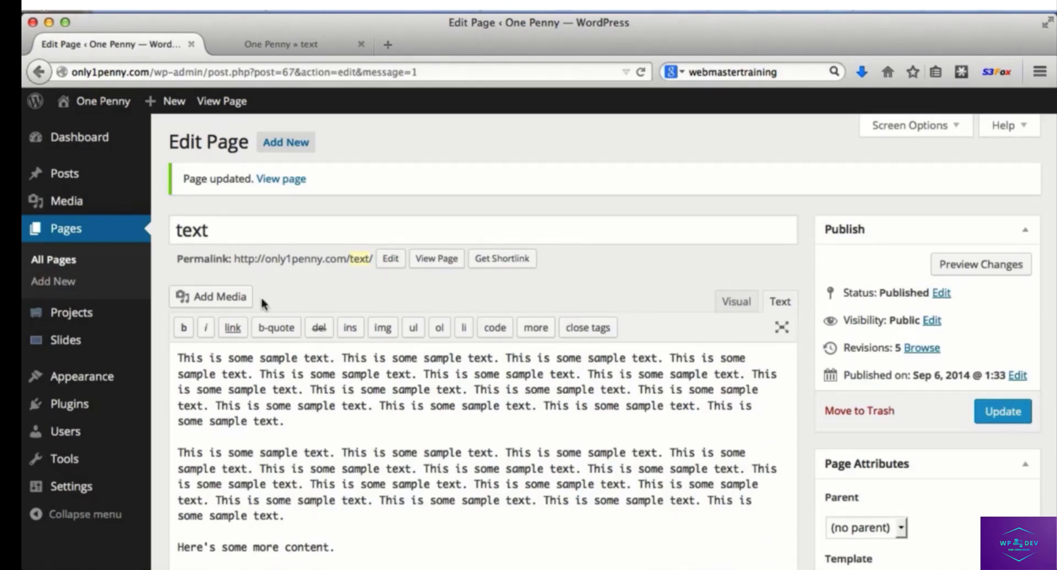
{"action": "mouse_move", "coordinate": [93, 405]}
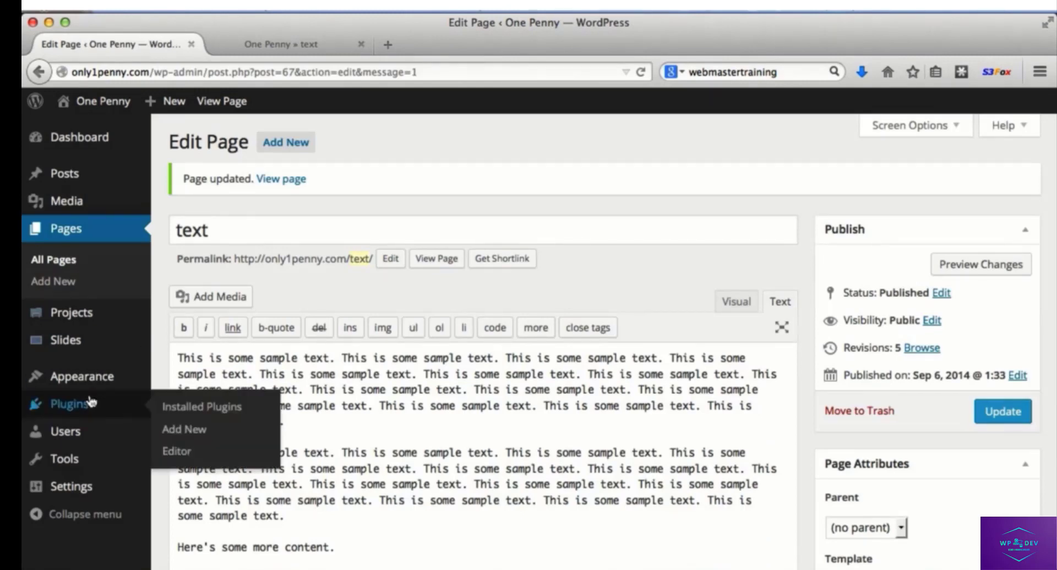
{"action": "left_click", "coordinate": [200, 439], "text": "super"}
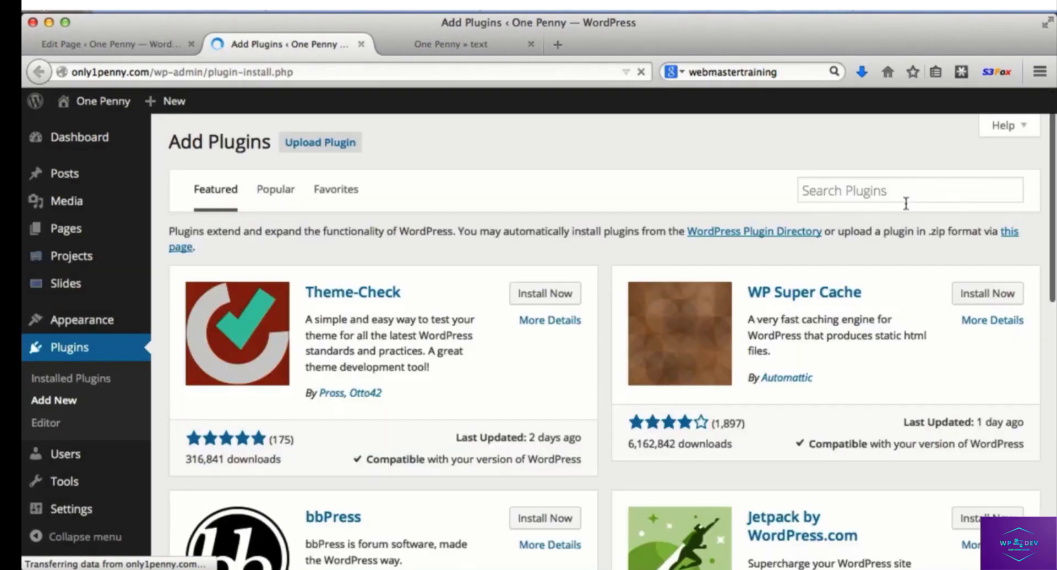
{"action": "left_click", "coordinate": [873, 190]}
{"action": "type", "text": "simpl"}
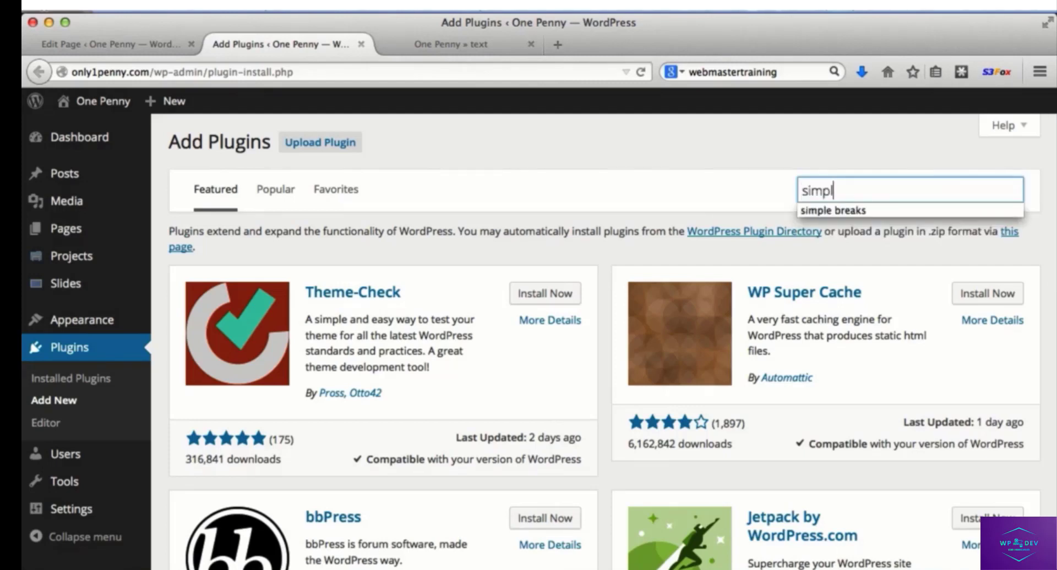
{"action": "key", "text": "Down"}
{"action": "key", "text": "Return"}
{"action": "key", "text": "Return"}
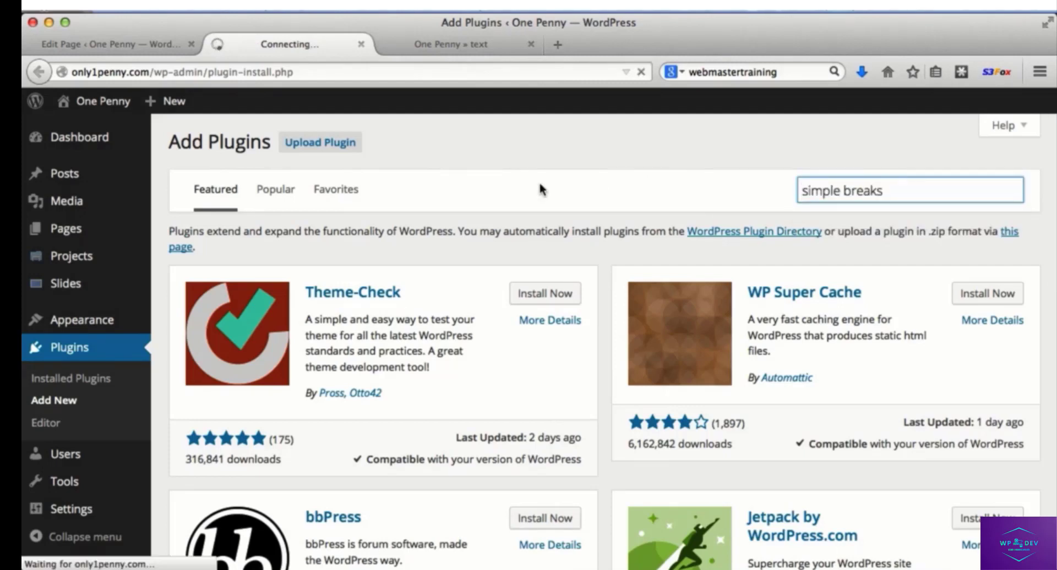
Step: Install and activate the Simple Breaks plugin, and close the Plugins browser tab
{"action": "left_click", "coordinate": [559, 280]}
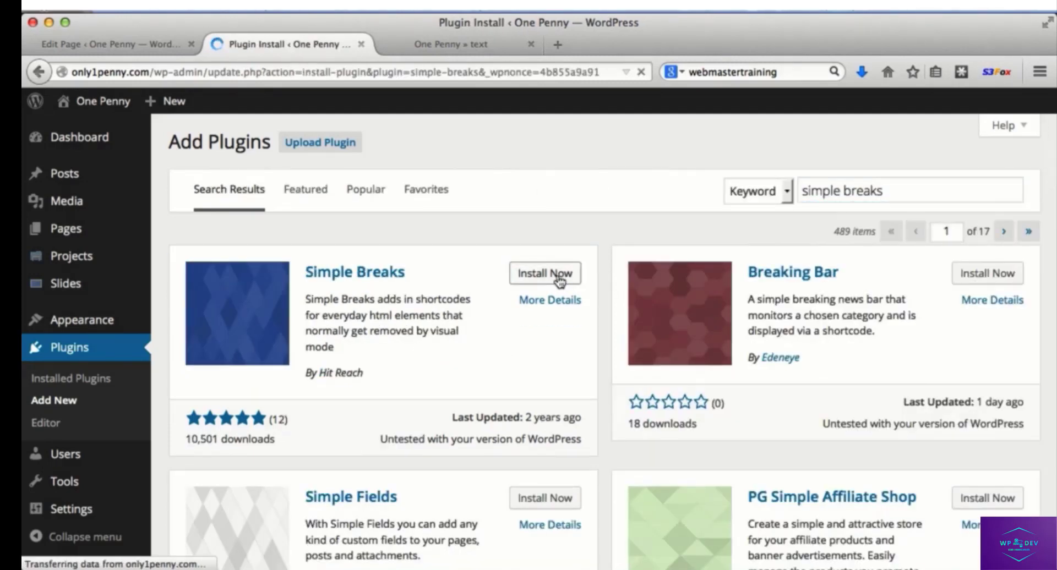
{"action": "left_click", "coordinate": [200, 282]}
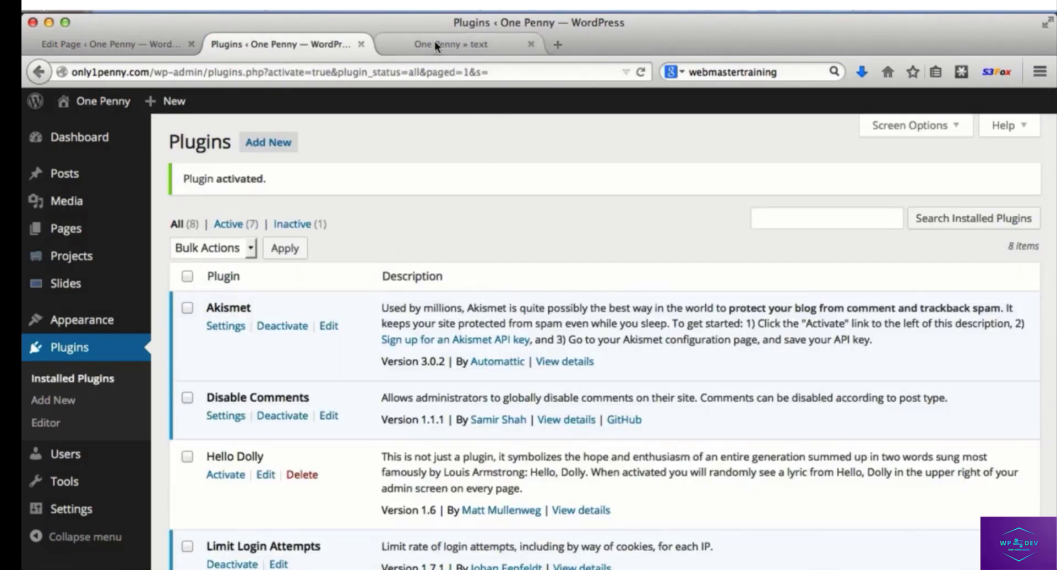
{"action": "left_click", "coordinate": [440, 45]}
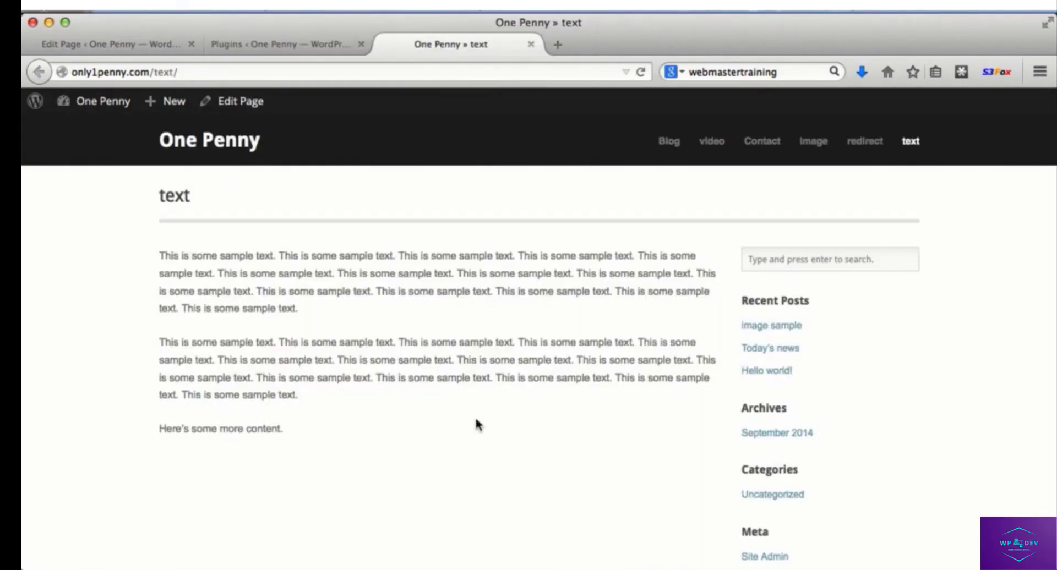
{"action": "left_click", "coordinate": [360, 44]}
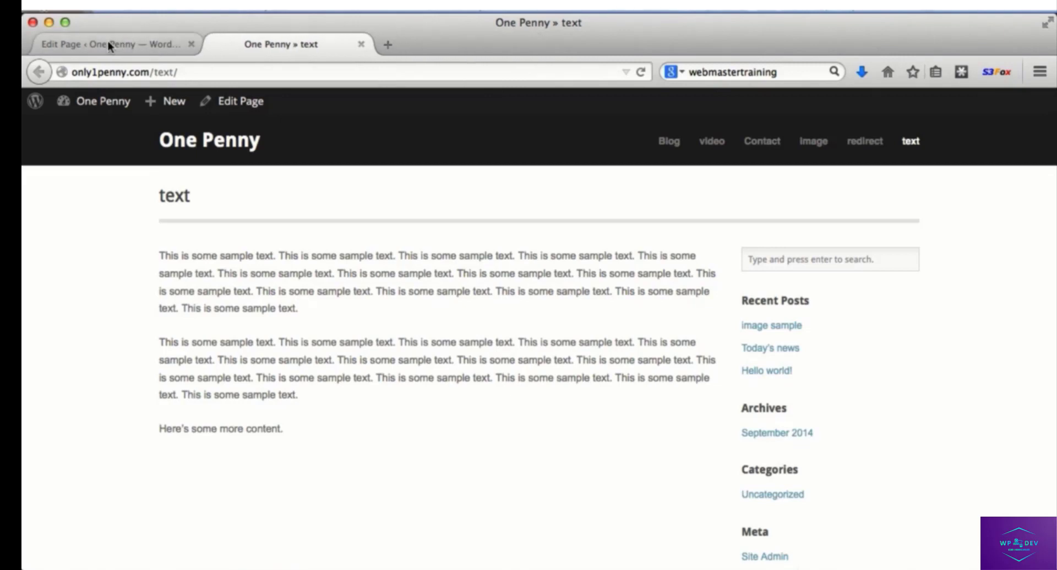
Step: Switch the "text" page editor to Visual mode and update the page to load the Simple Breaks controls
{"action": "left_click", "coordinate": [109, 45]}
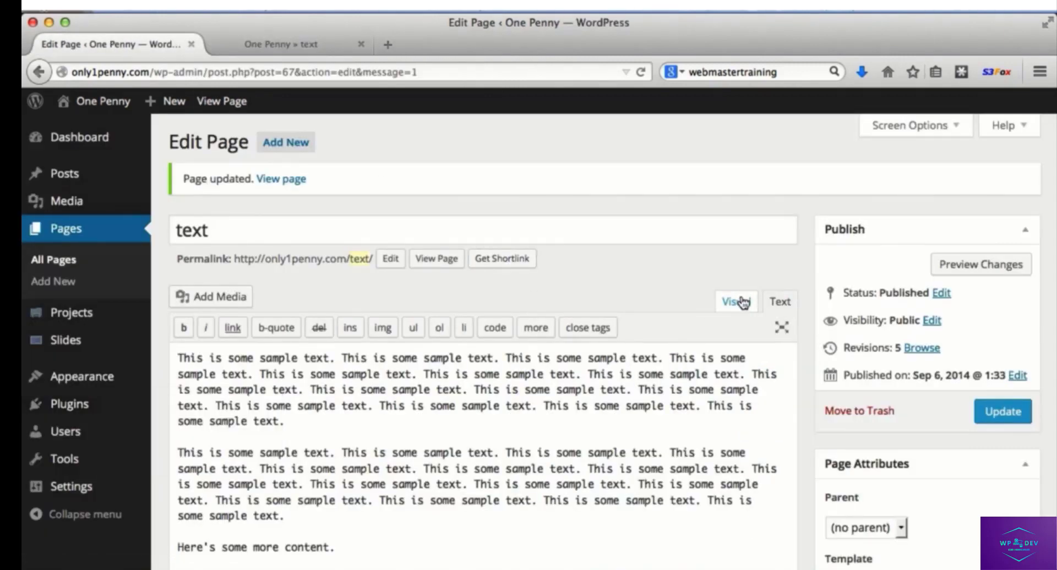
{"action": "left_click", "coordinate": [743, 302]}
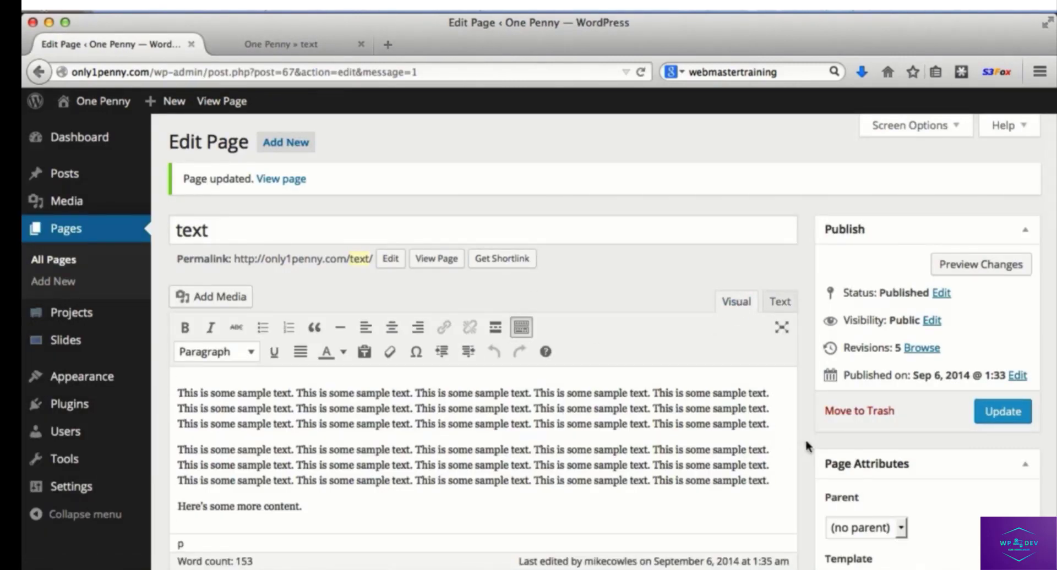
{"action": "left_click", "coordinate": [774, 428]}
{"action": "left_click", "coordinate": [1019, 414]}
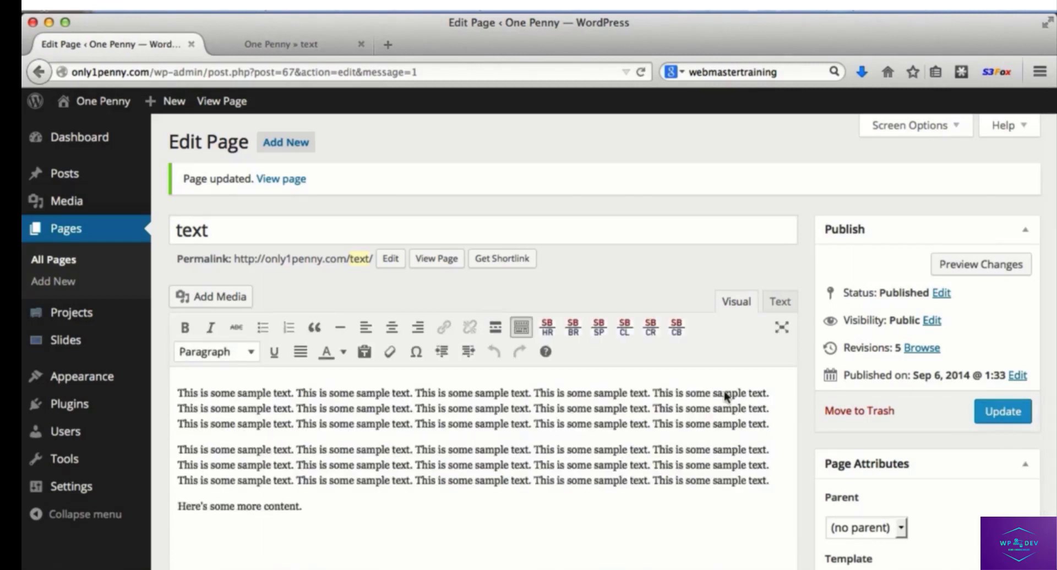
Step: Insert a Simple Breaks space of size 30 at the start of the first sample paragraph
{"action": "left_click", "coordinate": [777, 426]}
{"action": "left_click", "coordinate": [177, 393]}
{"action": "left_click", "coordinate": [599, 331]}
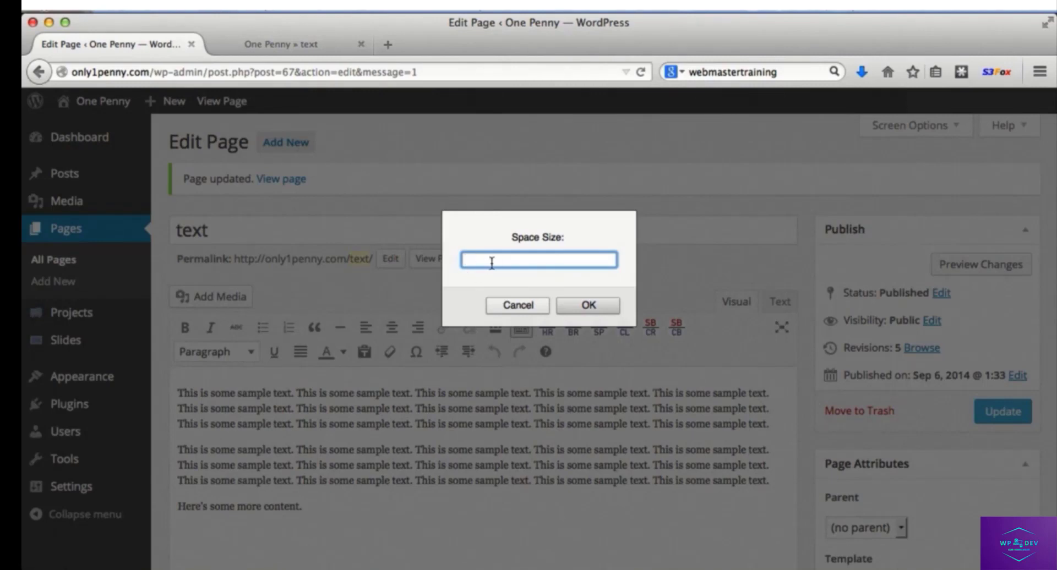
{"action": "type", "text": "30"}
{"action": "left_click", "coordinate": [586, 305]}
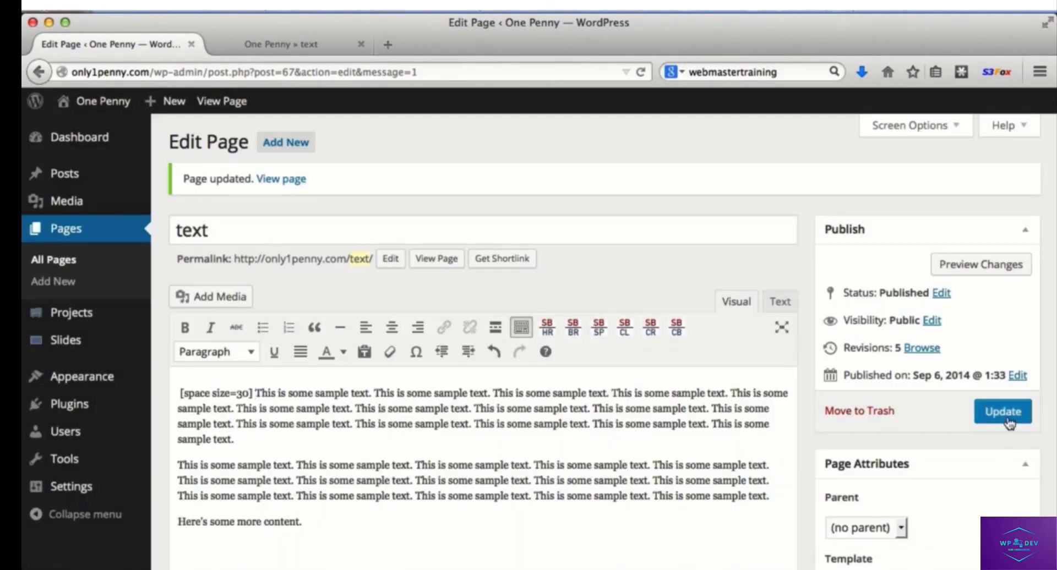
Step: Update the page and reload its published version to check the space above the first paragraph
{"action": "left_click", "coordinate": [1007, 421]}
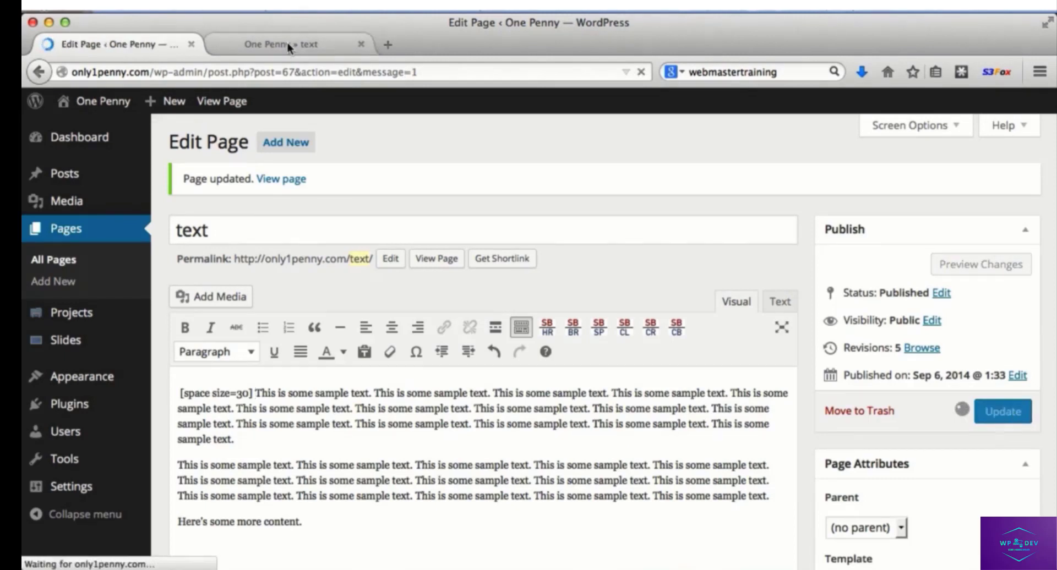
{"action": "left_click", "coordinate": [287, 44]}
{"action": "left_click", "coordinate": [640, 72]}
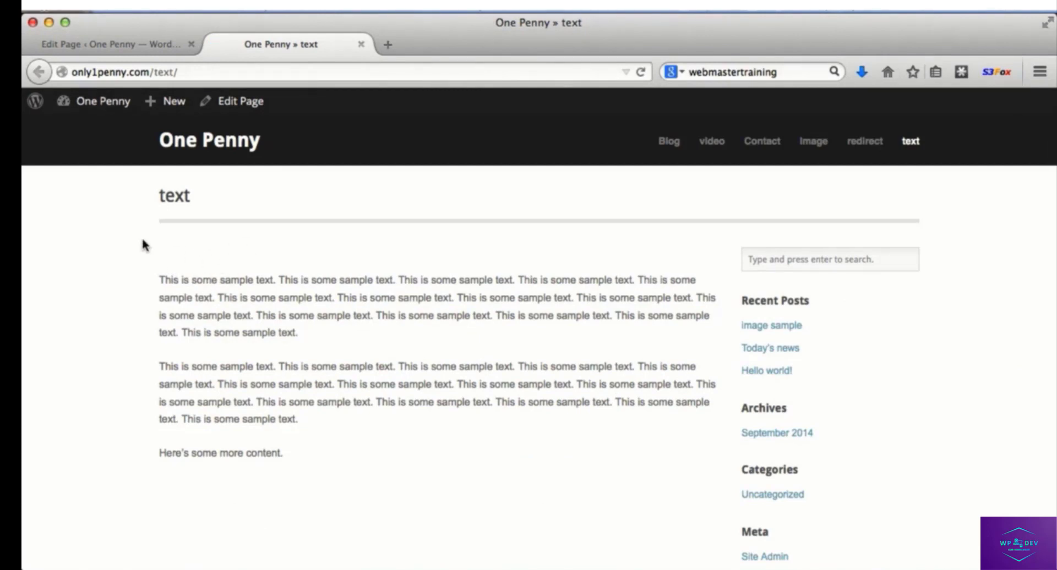
Step: Return to the page editor and insert a Simple Breaks [br] line break after the second sentence of the second paragraph
{"action": "left_click", "coordinate": [128, 48]}
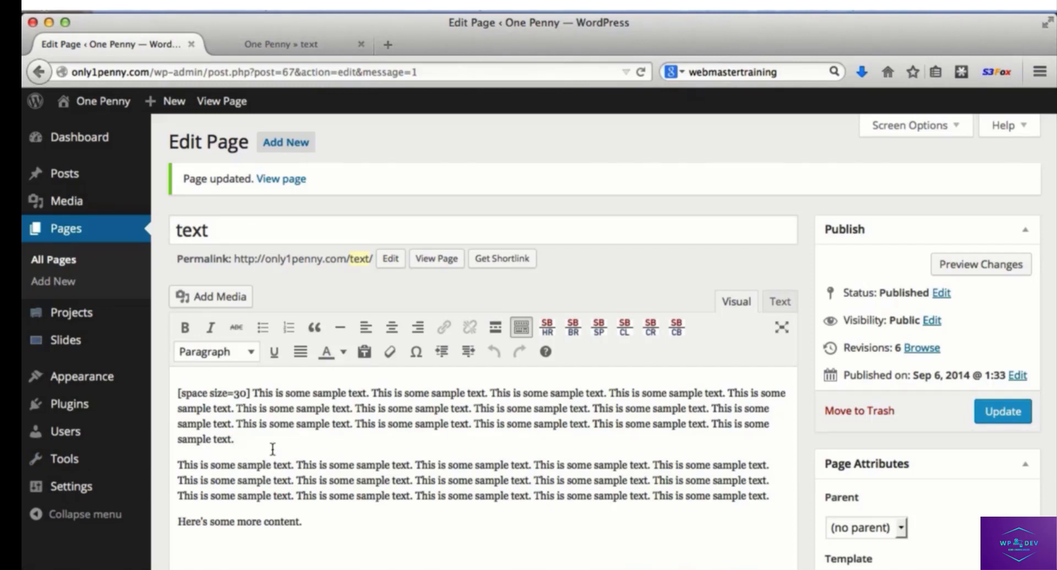
{"action": "left_click", "coordinate": [573, 328]}
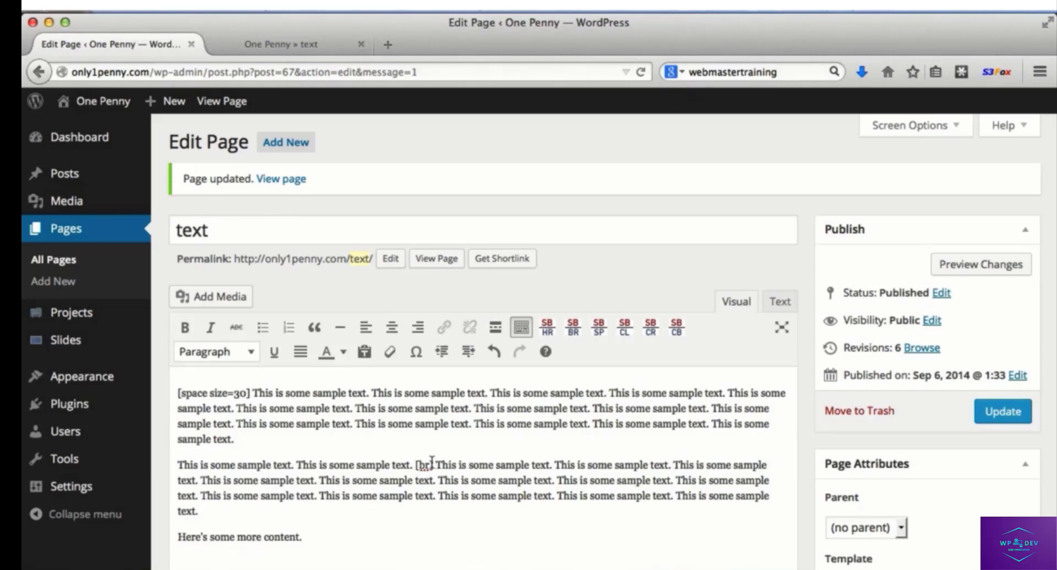
Step: Update the page and reload its published version to check the line break in the second paragraph
{"action": "left_click", "coordinate": [997, 413]}
{"action": "left_click", "coordinate": [275, 44]}
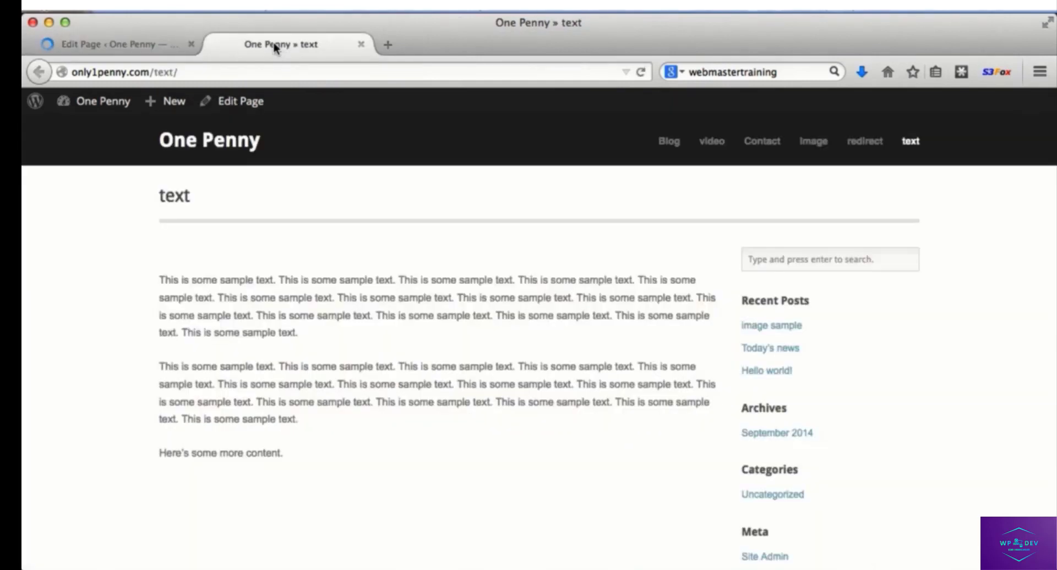
{"action": "left_click", "coordinate": [640, 72]}
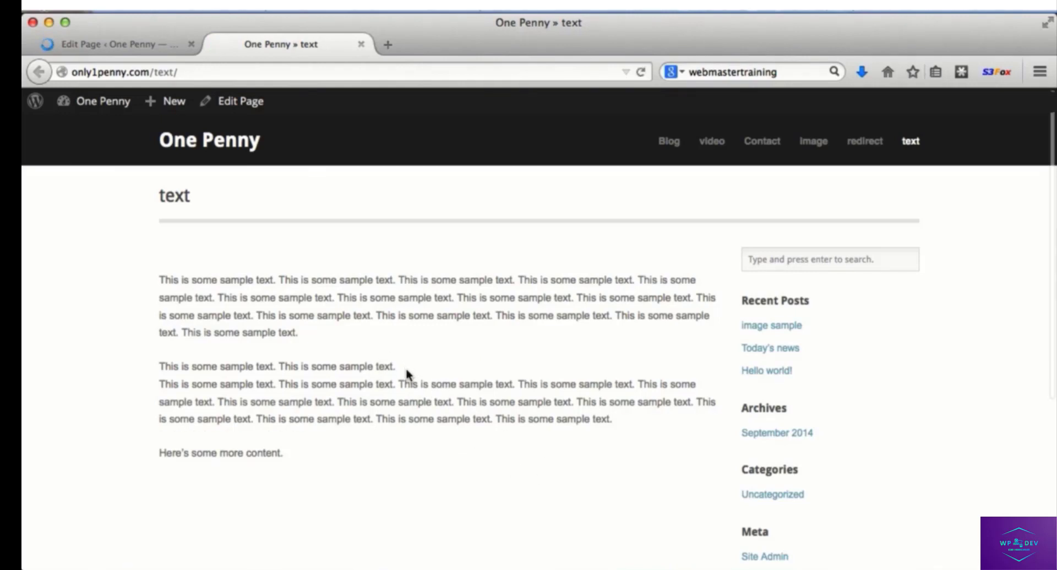
Step: Return to the page editor and replace the [br] shortcode in the second paragraph with a Simple Breaks space of size 10
{"action": "left_click", "coordinate": [142, 48]}
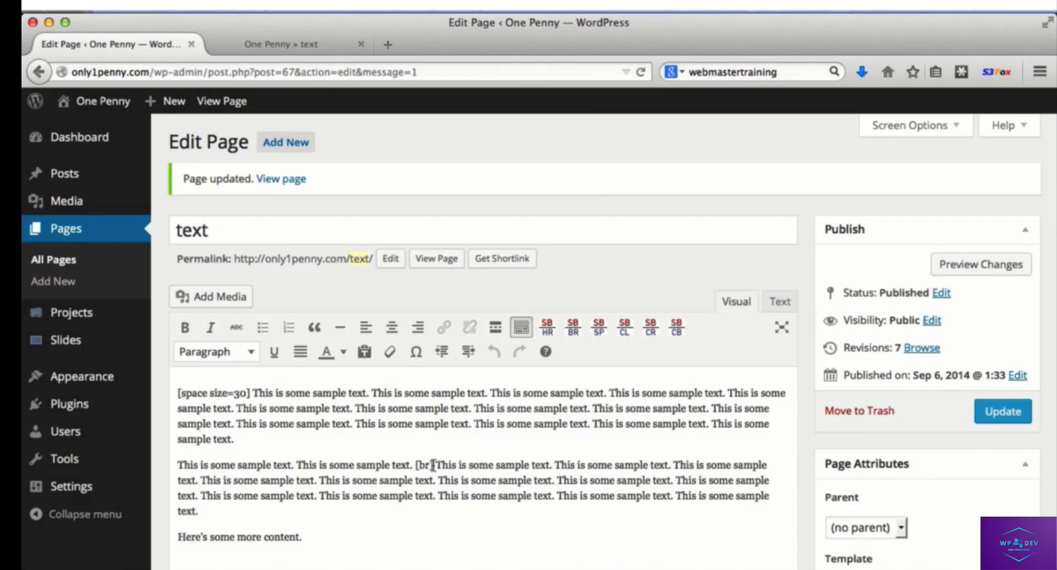
{"action": "left_click_drag", "start_coordinate": [433, 466], "coordinate": [416, 463]}
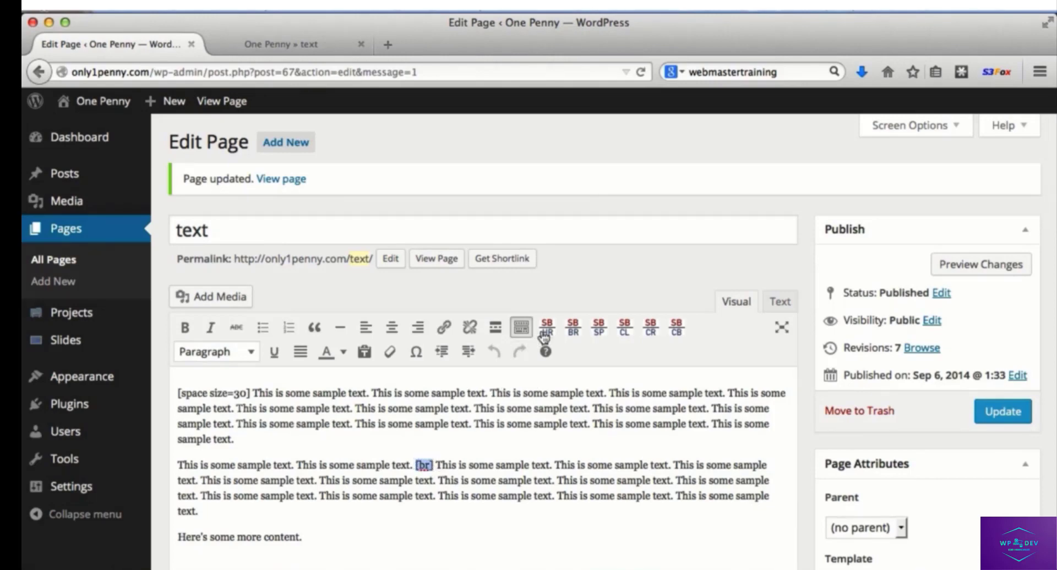
{"action": "left_click", "coordinate": [602, 330]}
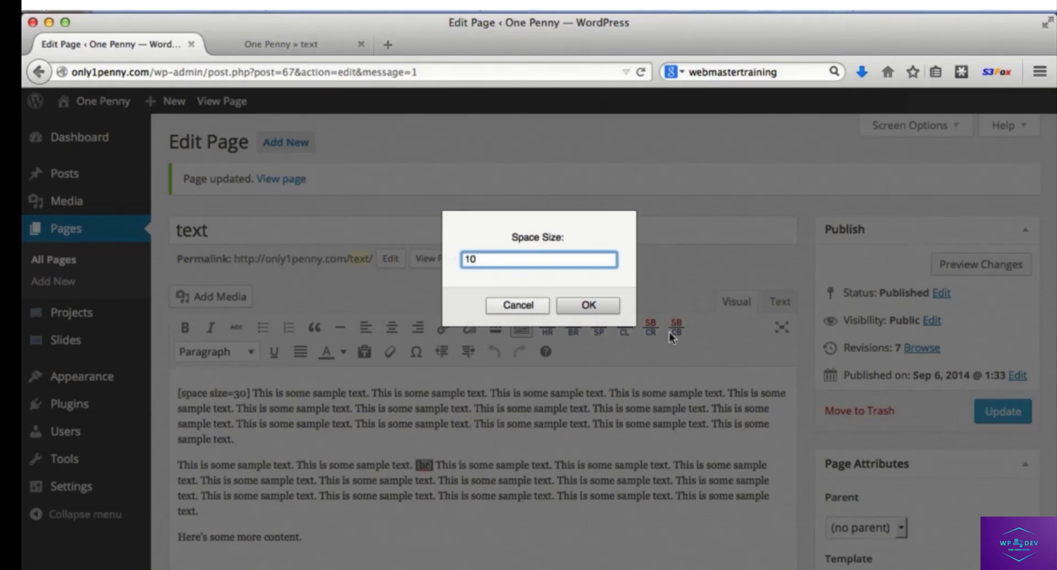
{"action": "left_click", "coordinate": [595, 307]}
Step: Update the page and reload its published version to check the size 10 space in the second paragraph
{"action": "left_click", "coordinate": [1002, 412]}
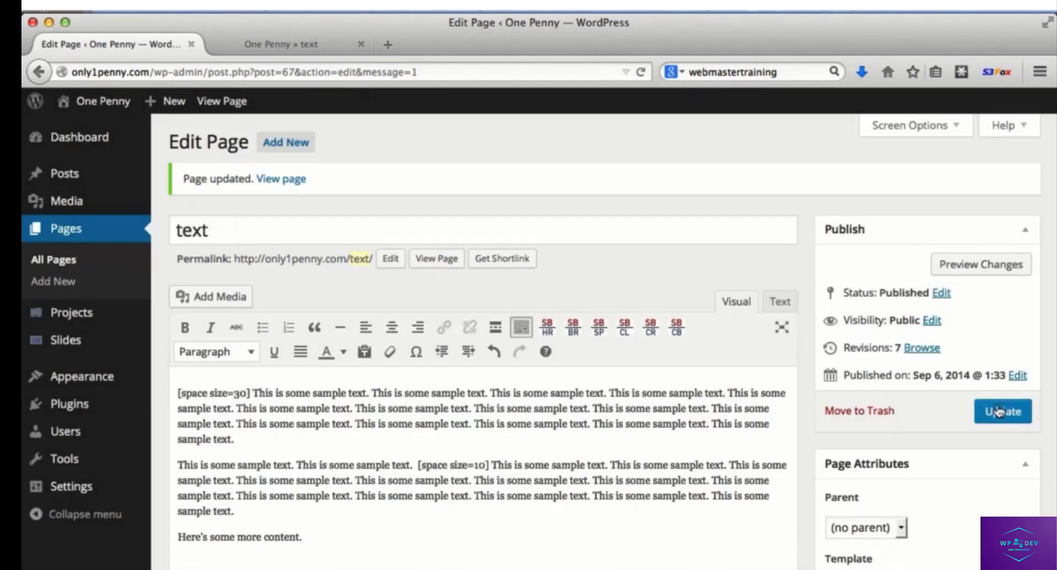
{"action": "left_click", "coordinate": [304, 45]}
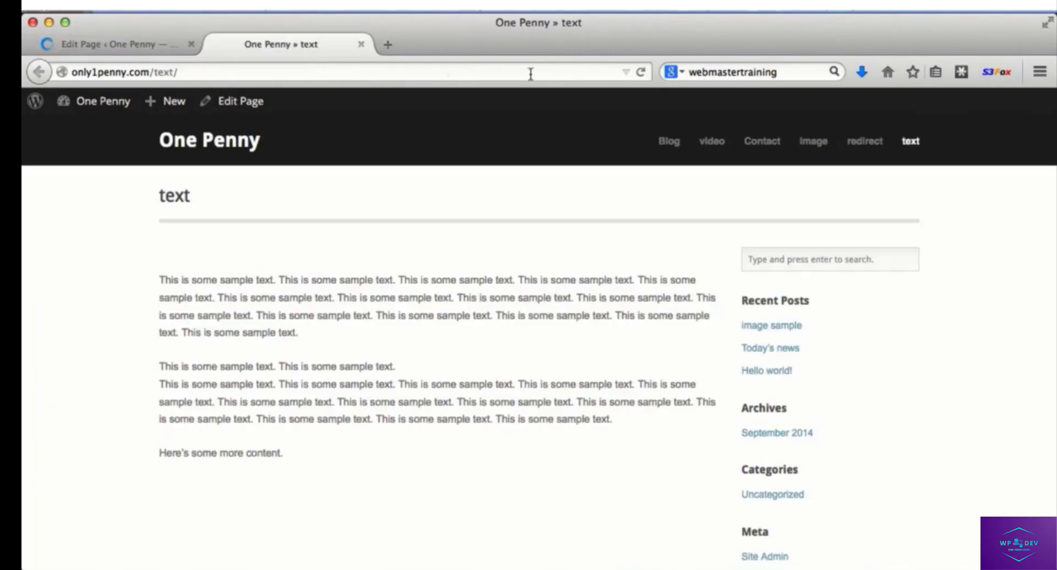
{"action": "left_click", "coordinate": [642, 72]}
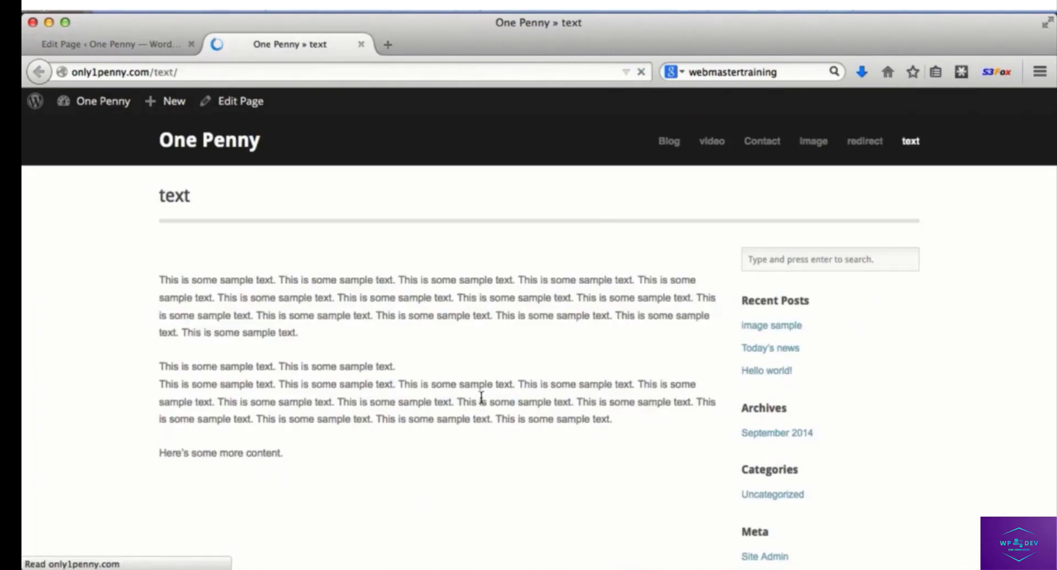